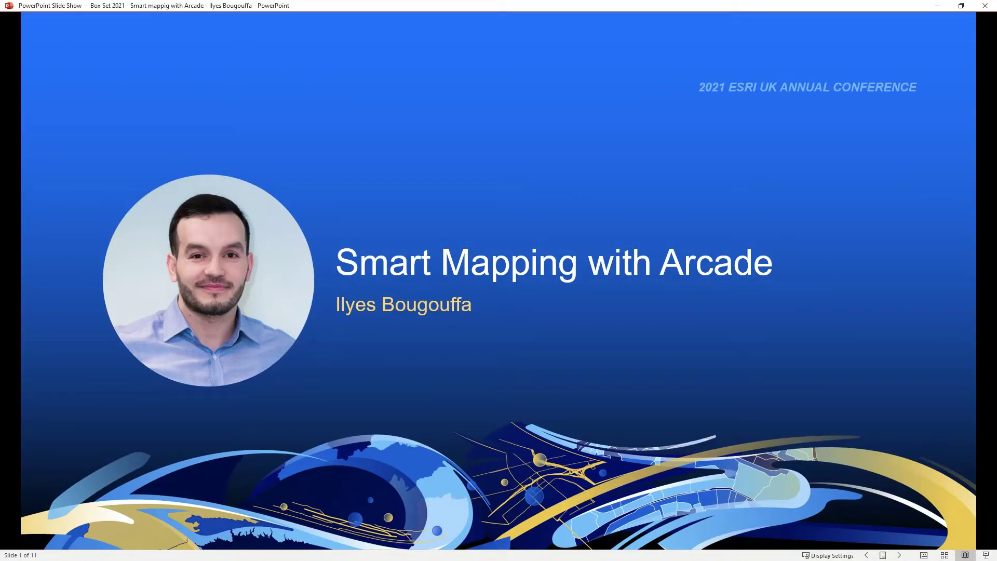
key(Right)
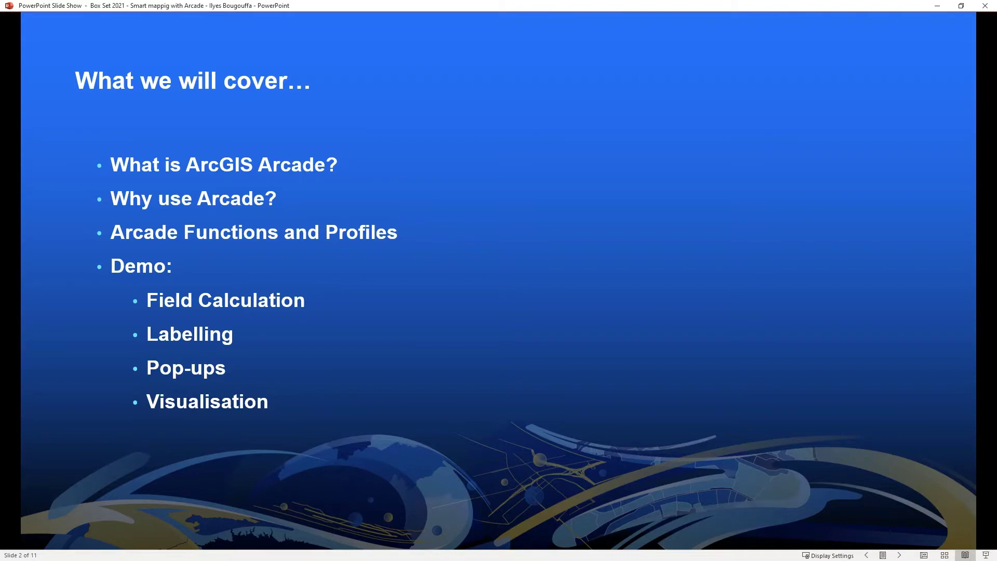
key(Right)
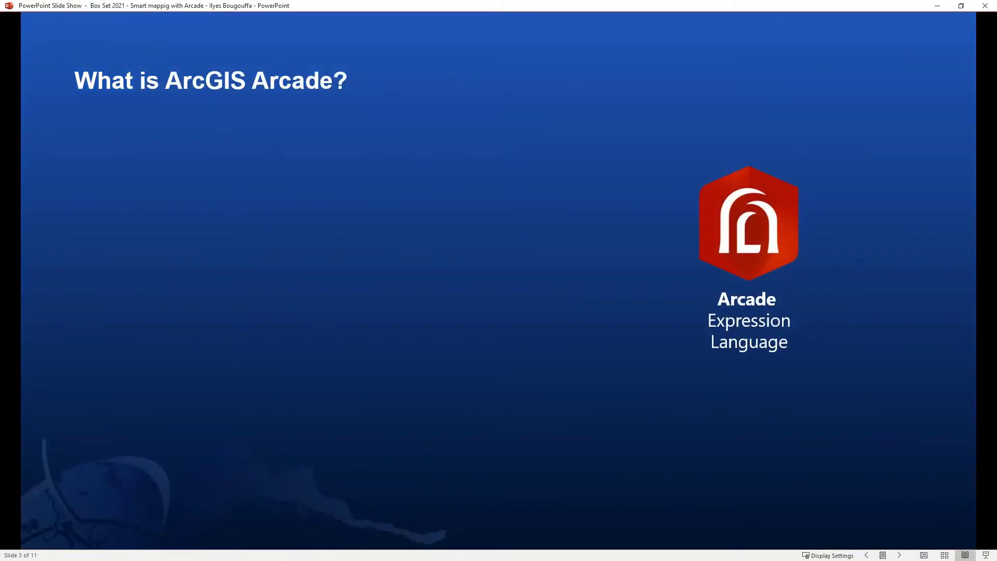
key(Right)
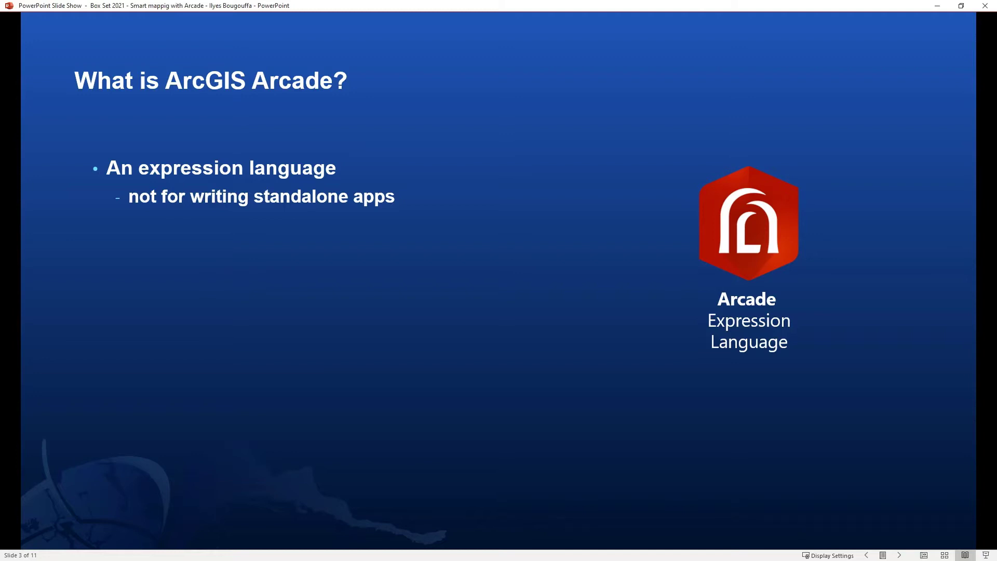
key(Right)
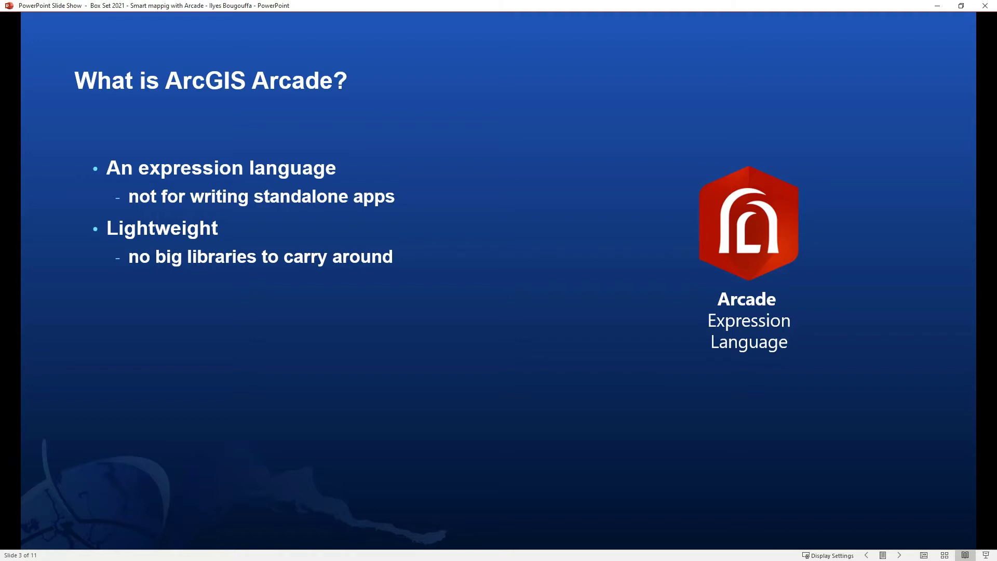
key(Right)
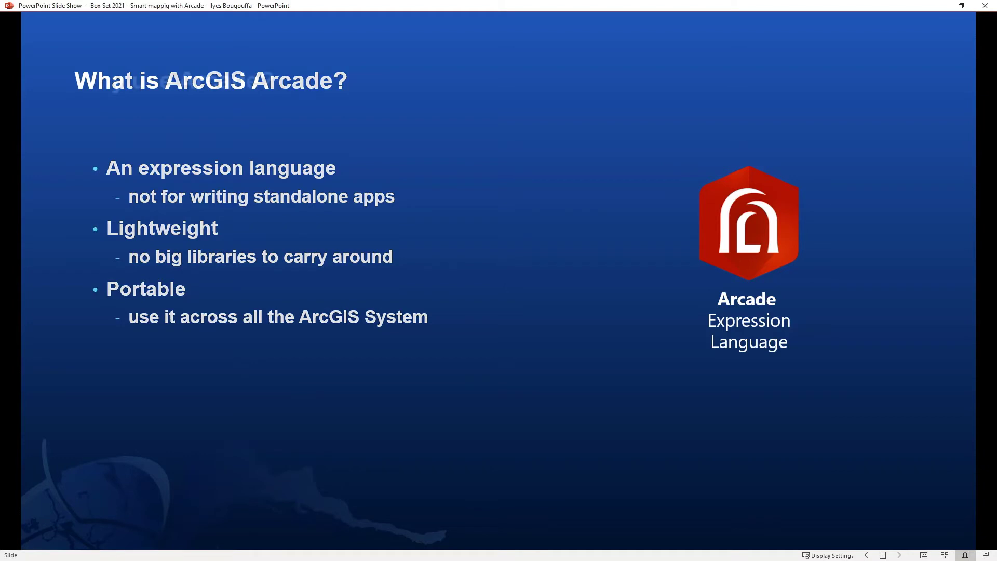
key(Right)
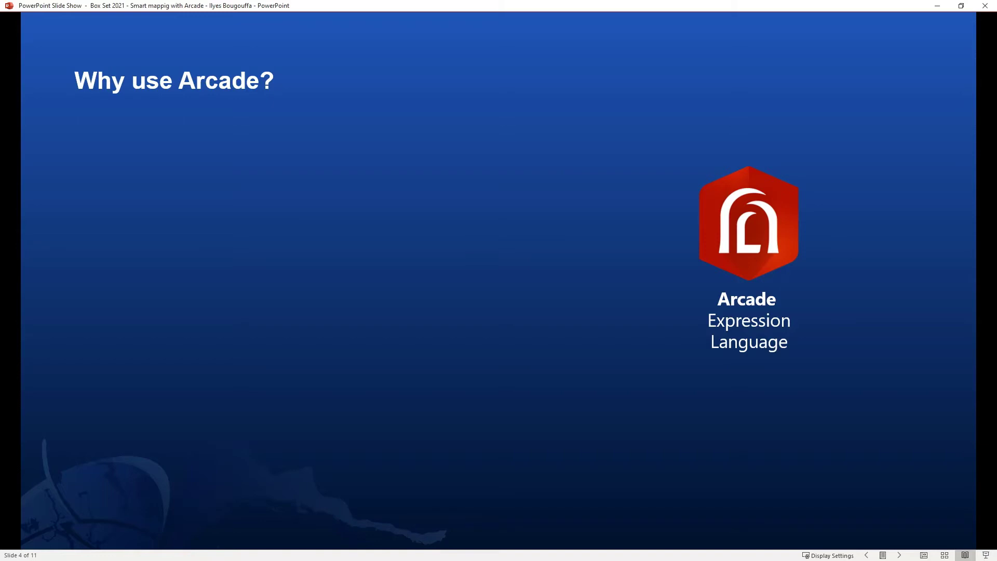
key(Right)
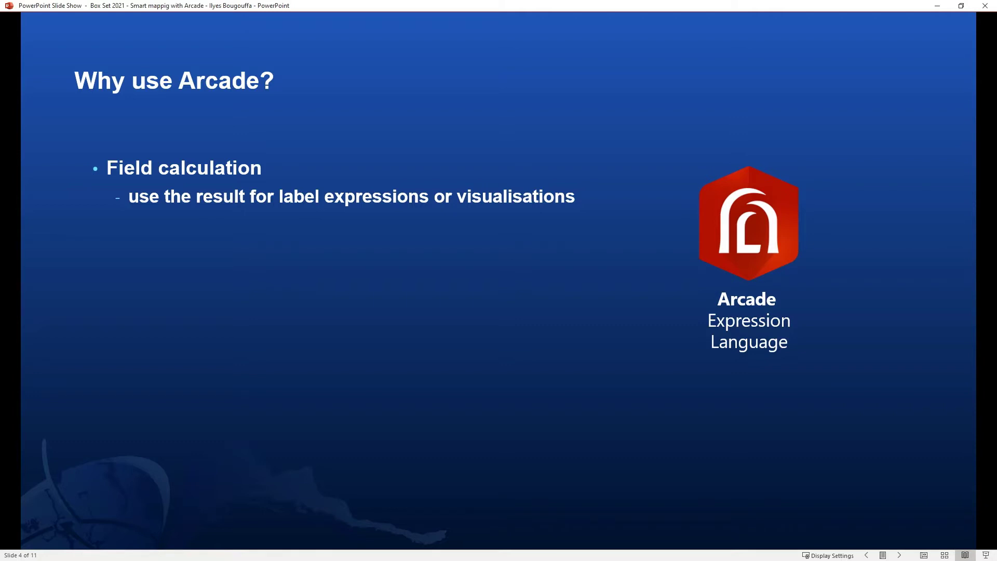
key(Right)
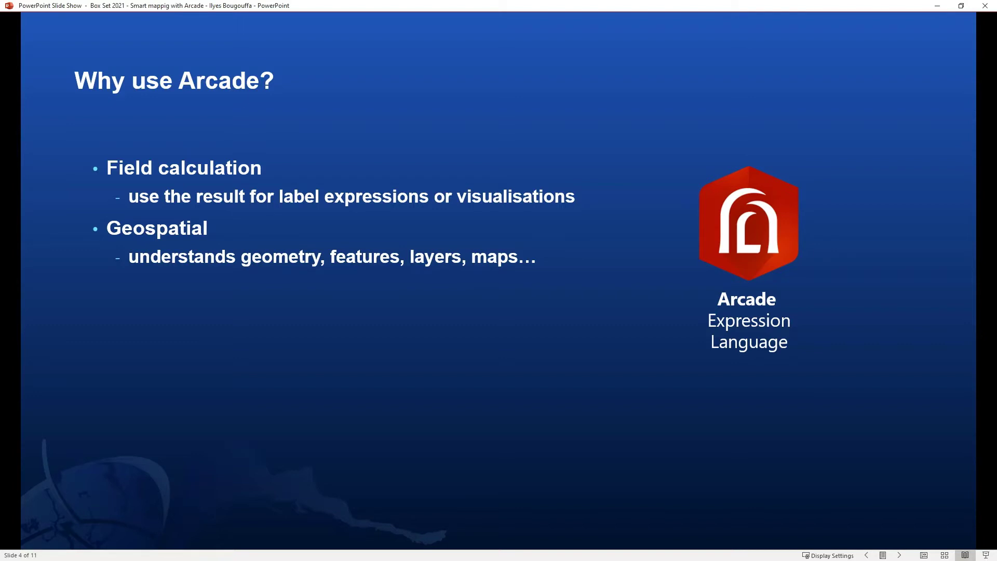
key(Right)
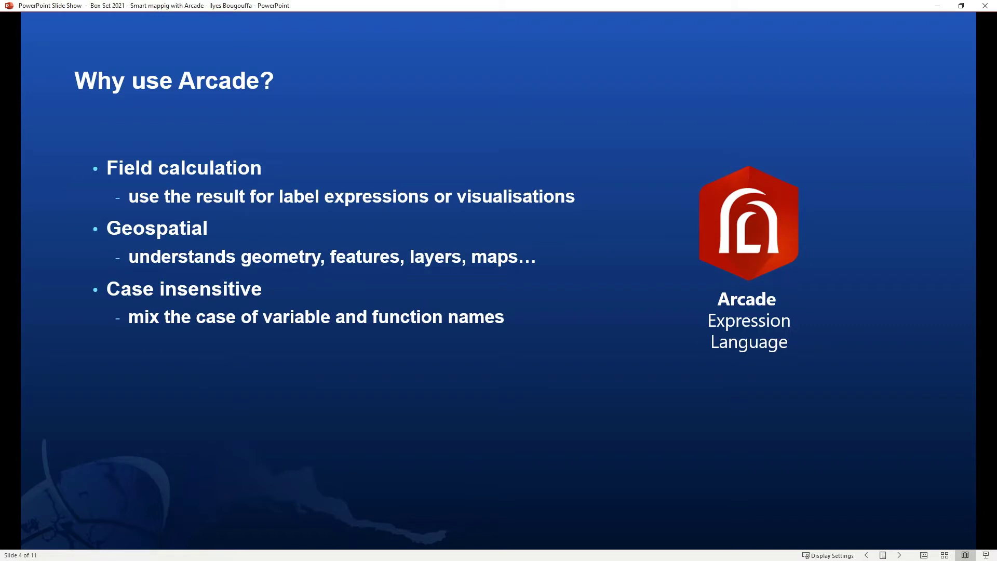
key(Right)
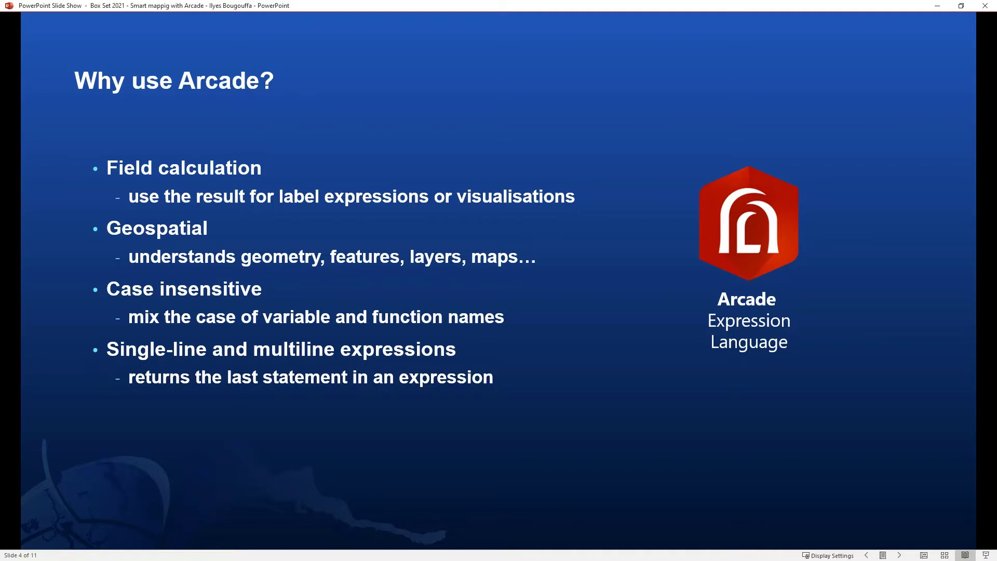
key(Right)
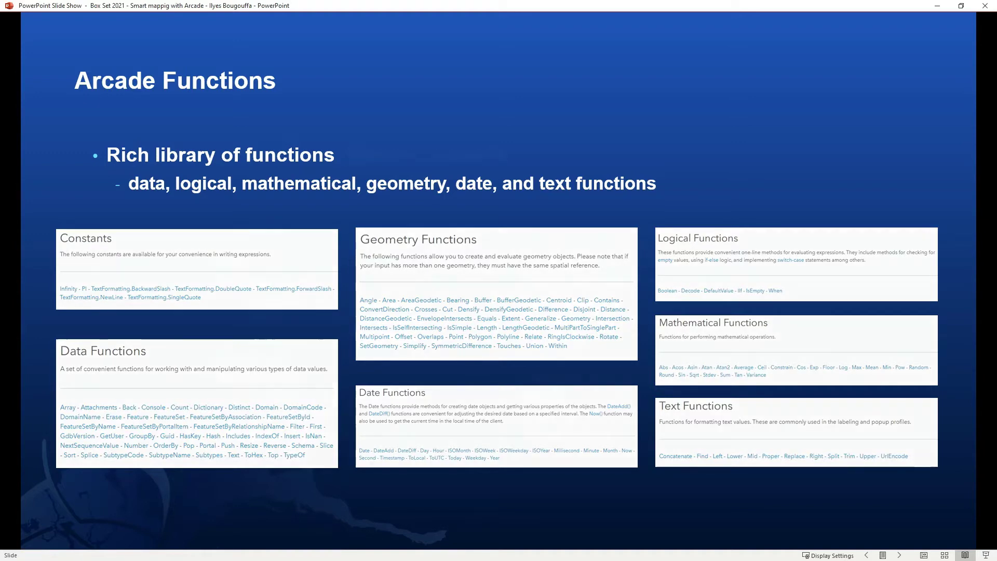
key(Right)
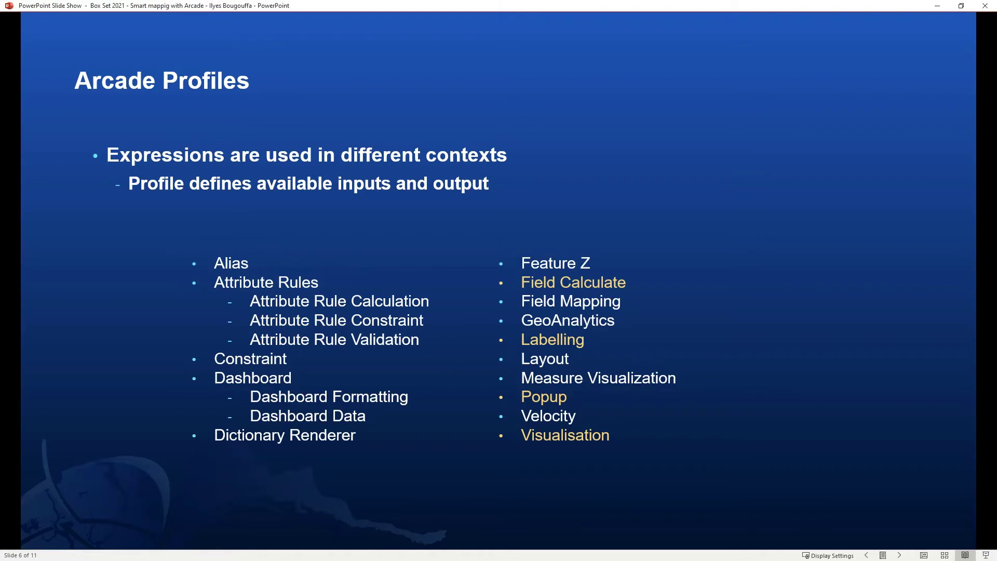
key(Right)
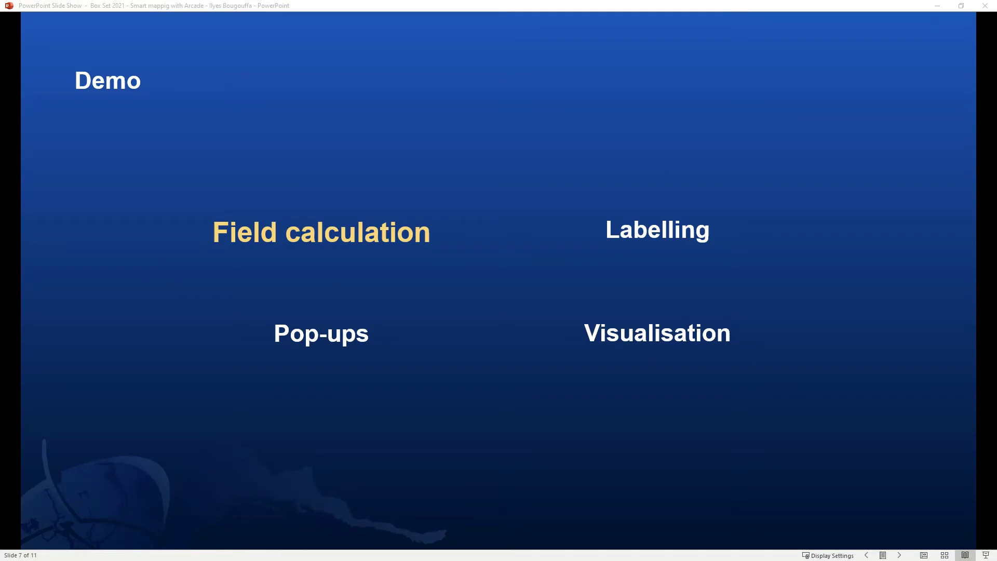
Step: Switch to the browser and open the Arcade calculator for the Population Density field in the Swansea MSOAs Boundaries data table
key(alt+Tab)
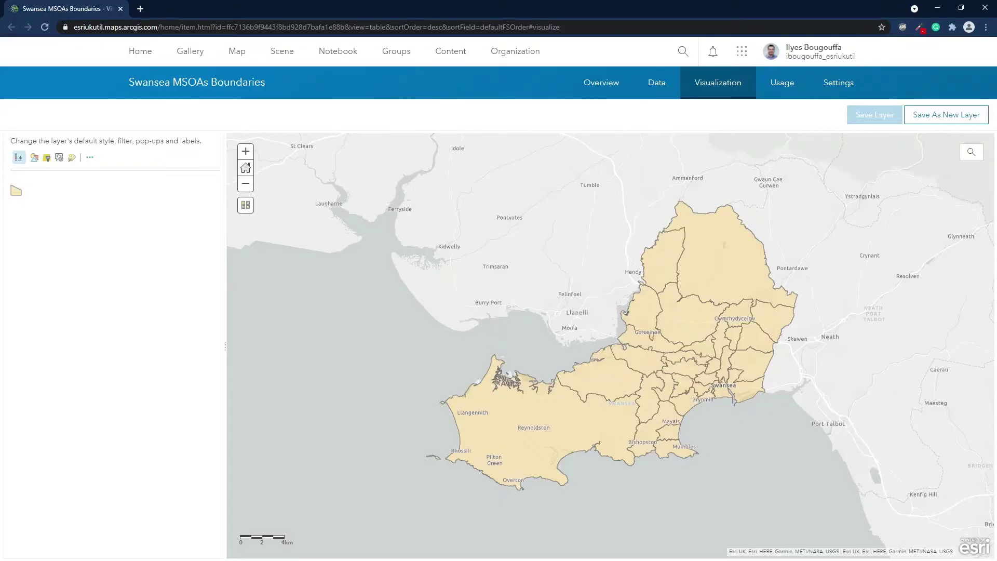
click(668, 82)
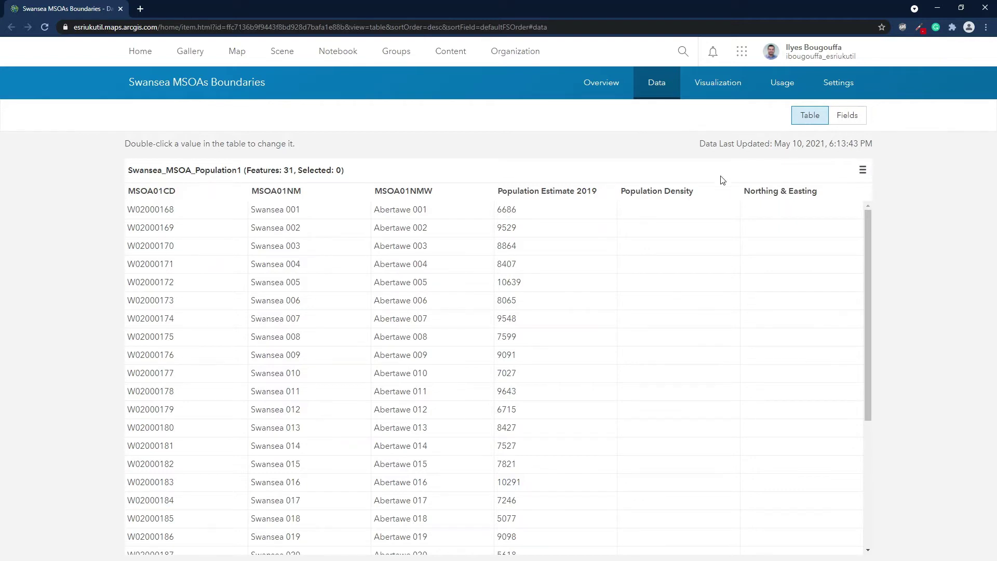
click(695, 194)
click(658, 272)
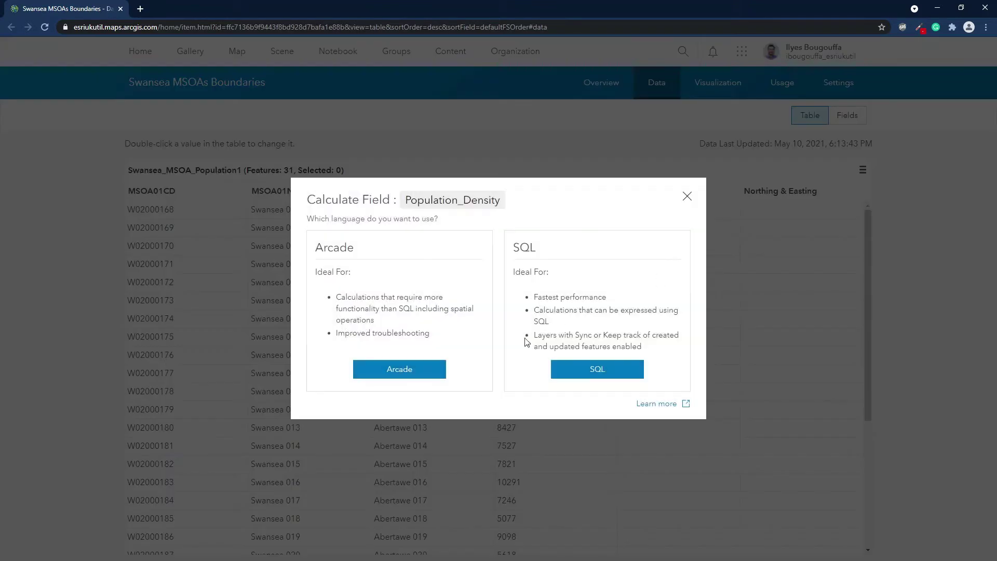
click(400, 372)
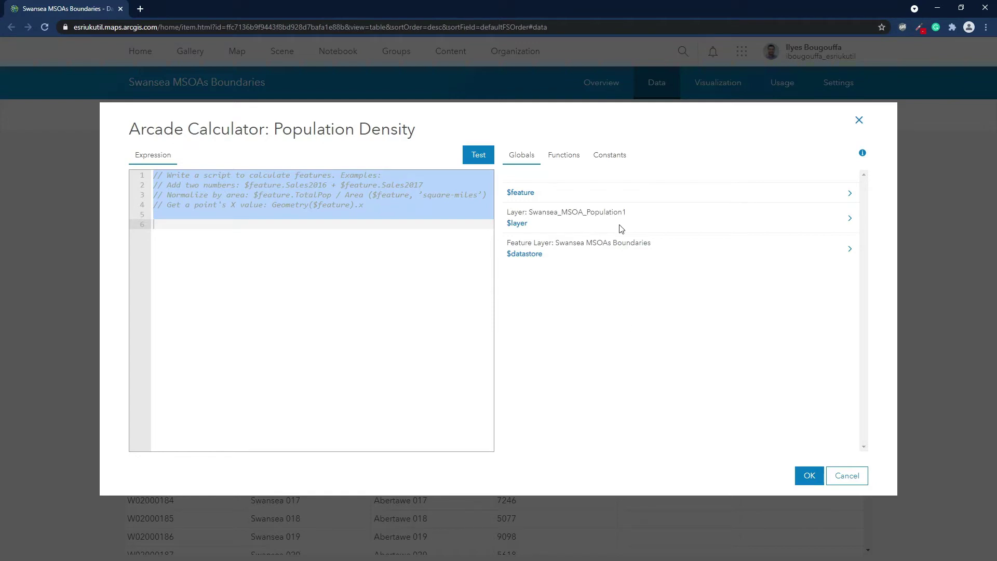
Step: Review the functions, constants and globals available in the Arcade calculator
click(567, 158)
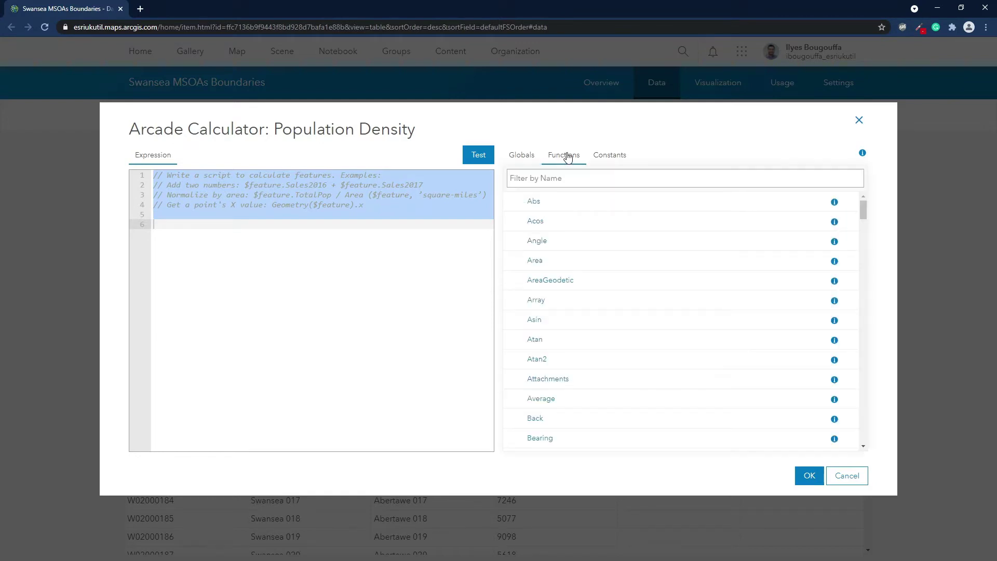
click(604, 155)
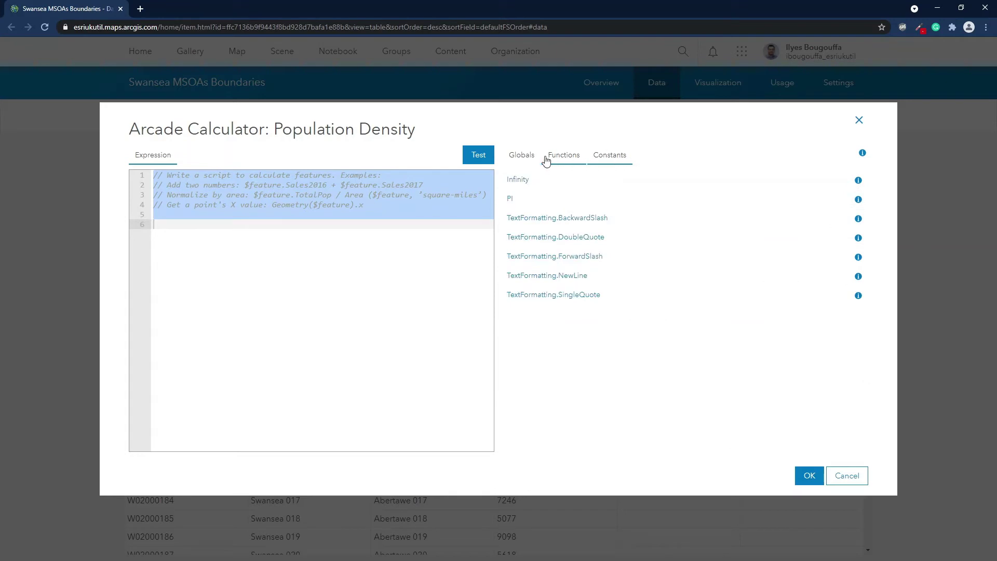
click(514, 158)
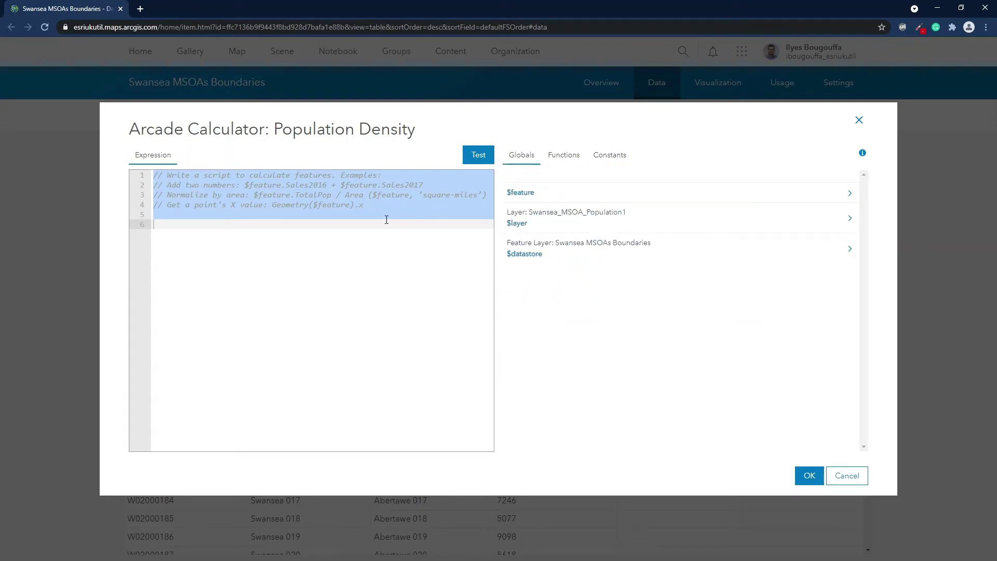
Step: Calculate Population Density by dividing $feature["All_Ages"] by the feature's area in 'square-kilometers', stored as dens and rounded to 2 decimals
click(386, 224)
text(var dens = $feature["All_Ages"] / area($feature, 'square-kilometers') return round(dens, 2))
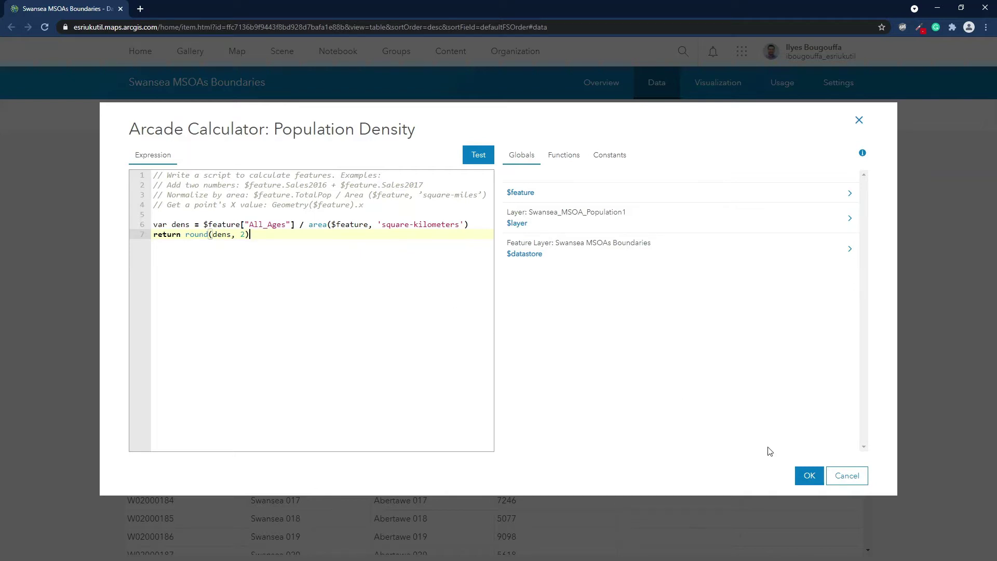
click(809, 475)
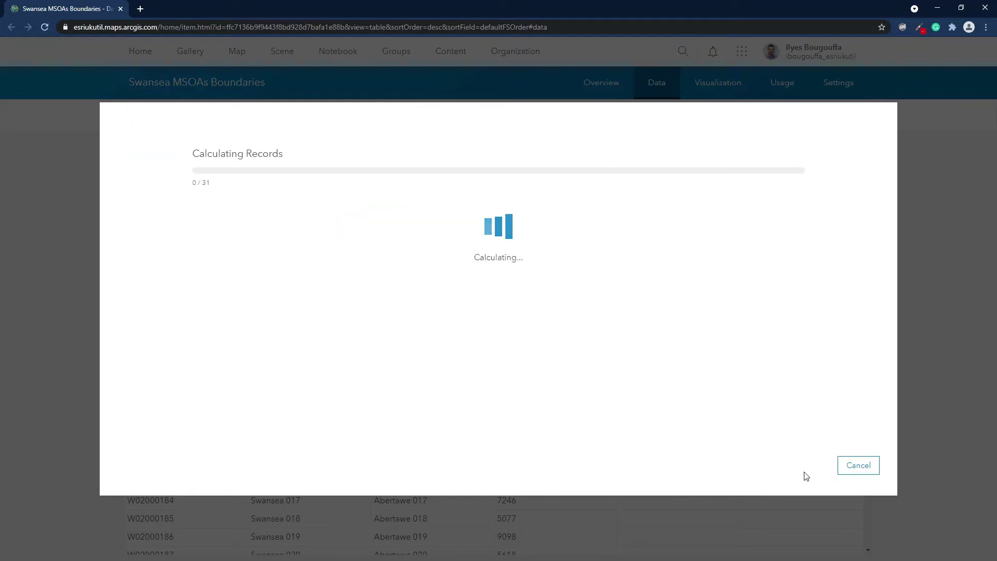
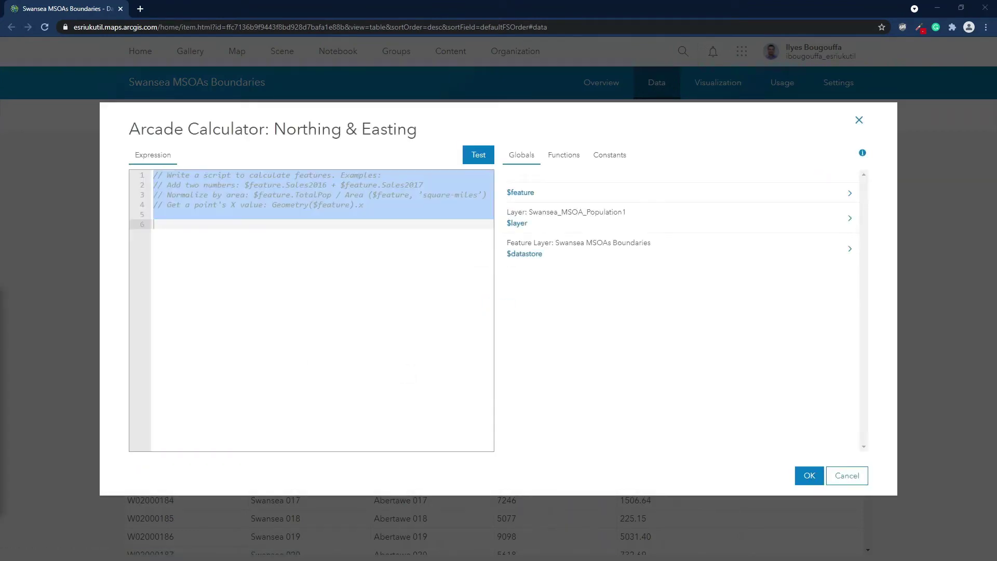
Step: Calculate Northing & Easting from the feature geometry's centroid y and x, each rounded to 0 decimals and joined with ", " in that order
click(188, 231)
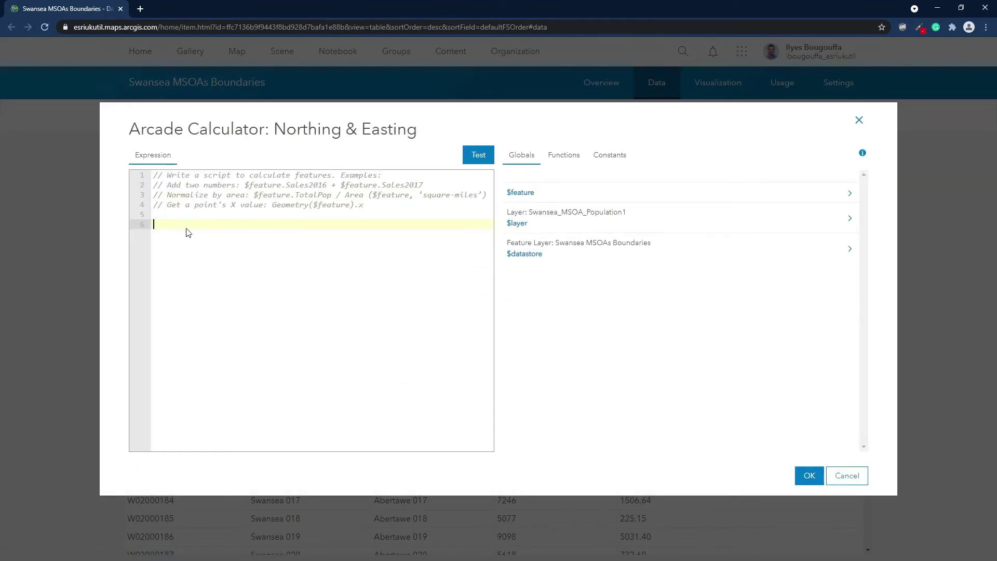
text(var easting = Centroid(Geometry($feature)).x; var northing = Centroid(Geometry($feature)).y;  return round(northing, 0) + ", " + round(easting, 0))
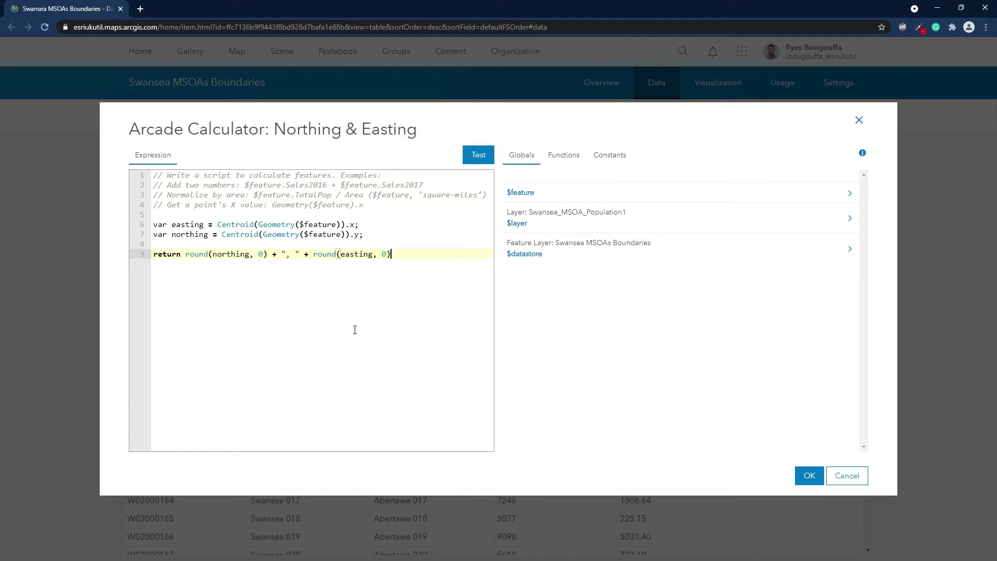
click(808, 481)
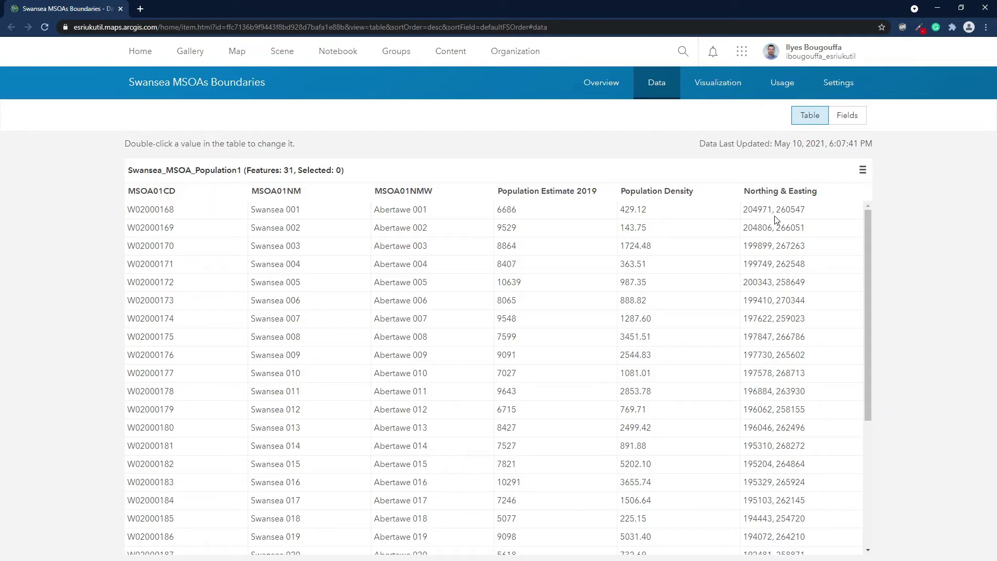
key(alt+Tab)
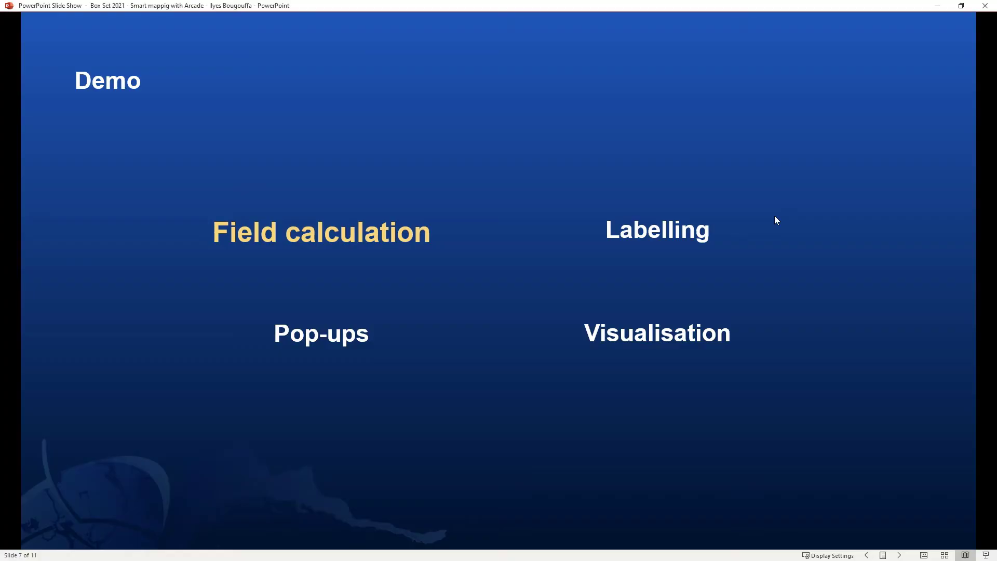
click(774, 216)
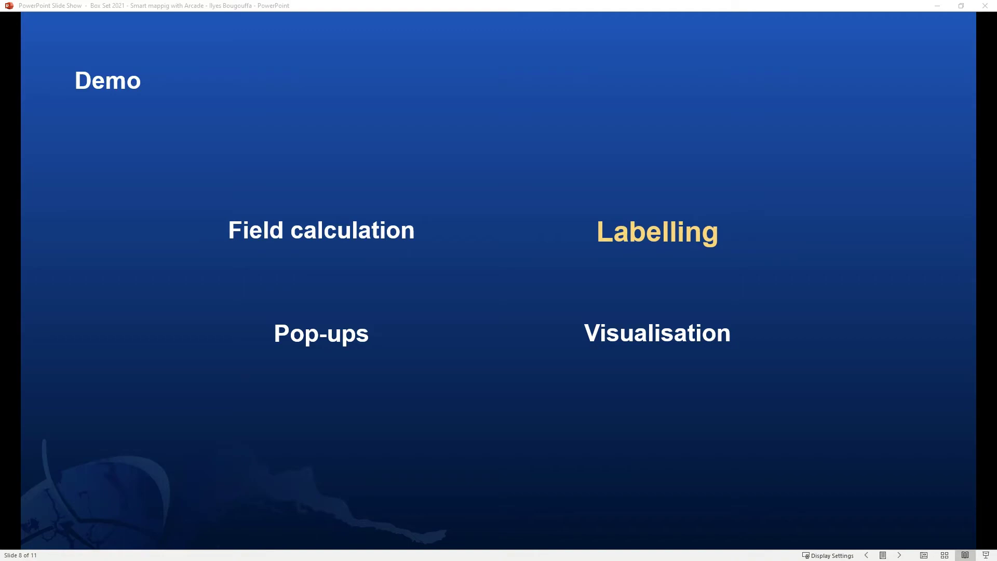
Step: Switch to the Labelling OS Open Greenspaces map in the browser and examine the custom Arcade label expression of the OS Open Greenspace - Greenspace Site layer
key(alt+Tab)
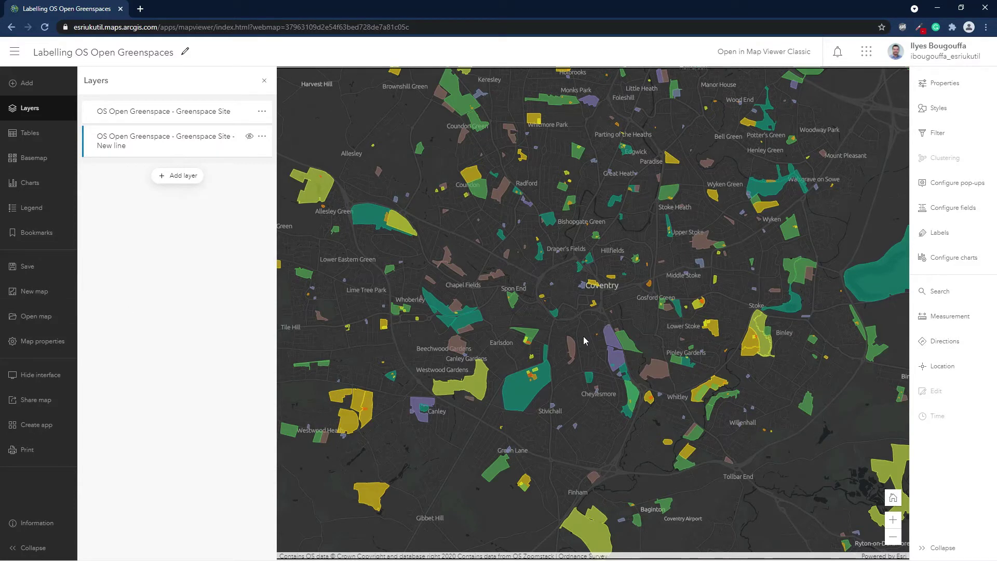
scroll(583, 336, up, 2)
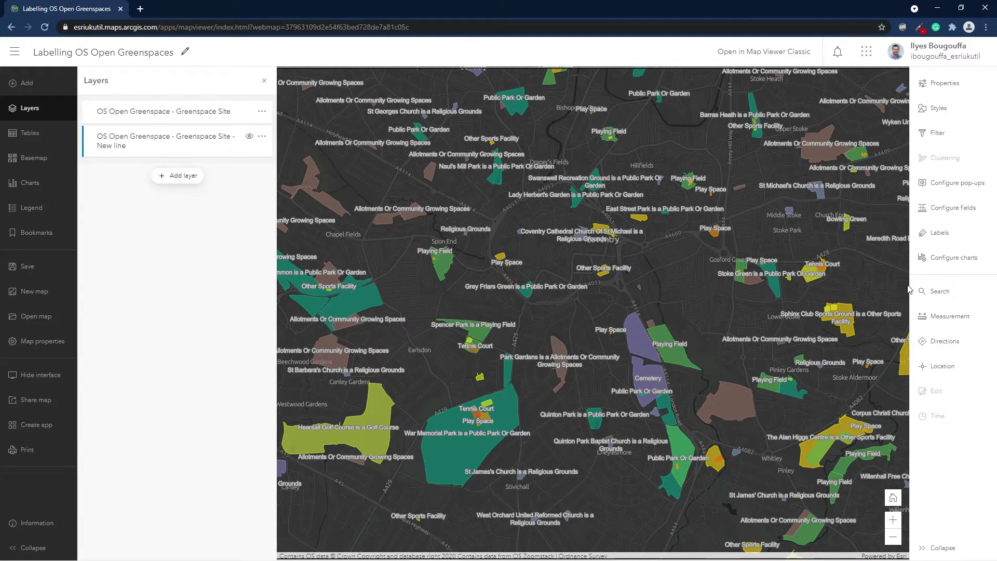
click(953, 237)
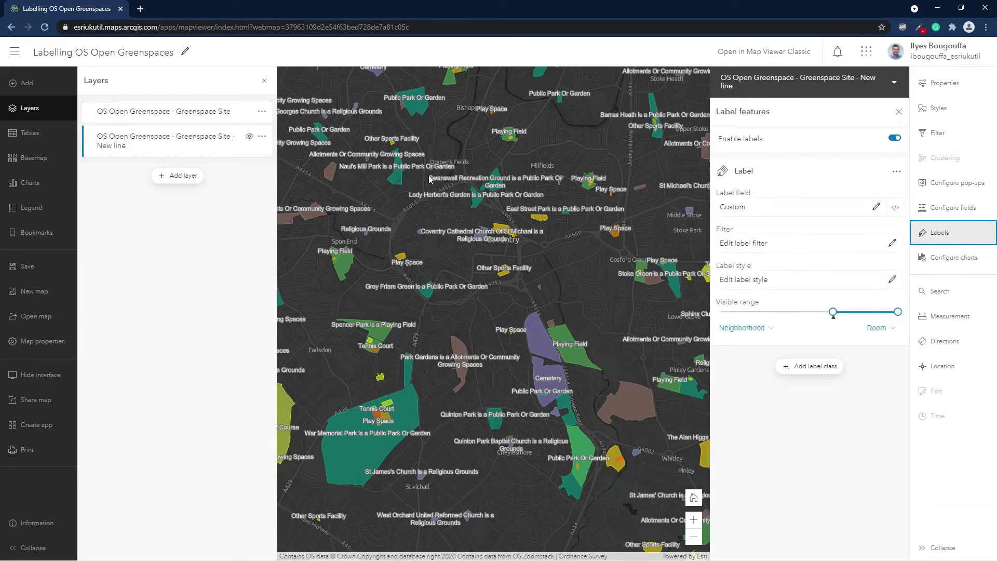
click(202, 114)
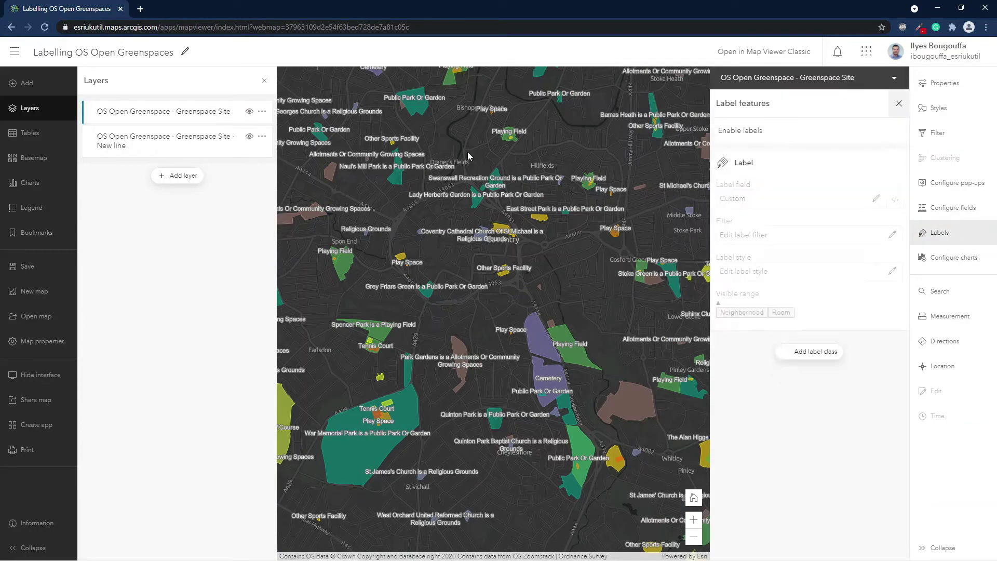
click(895, 199)
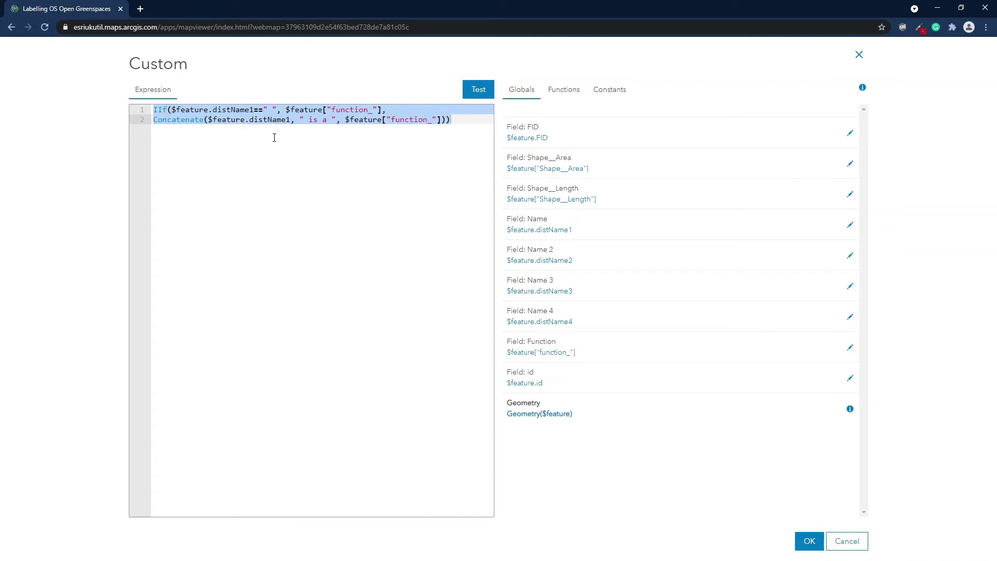
click(847, 541)
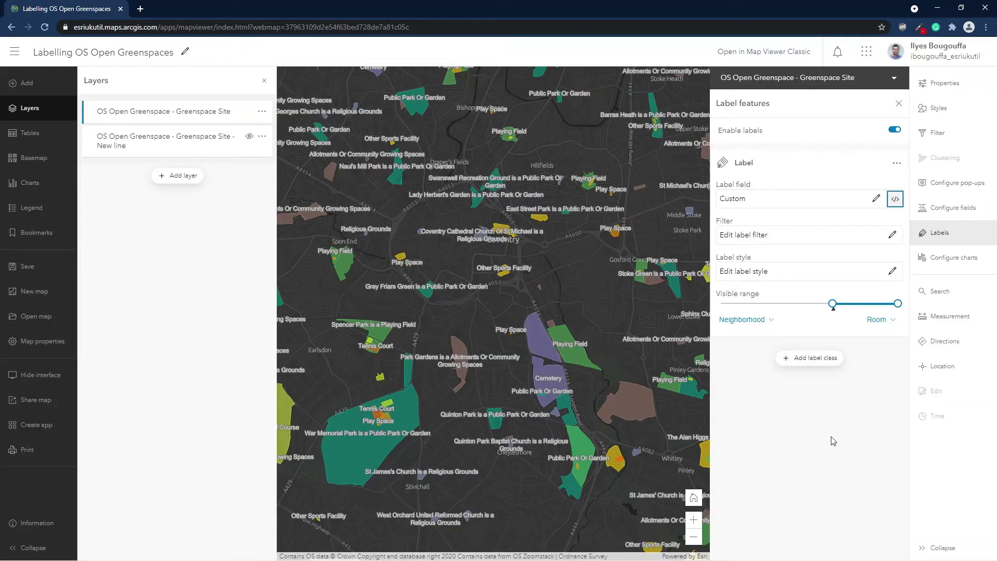
click(934, 234)
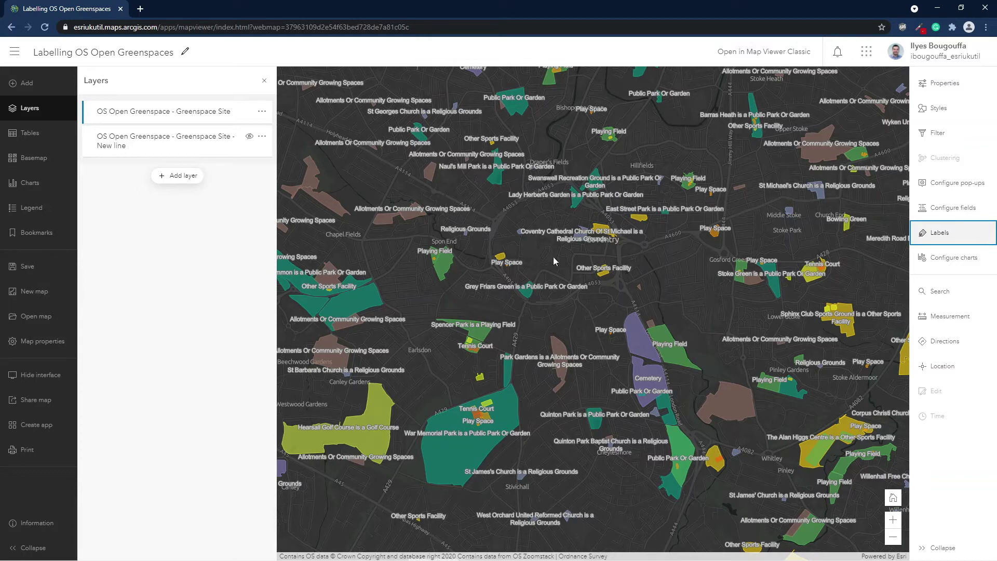
Step: Hide the OS Open Greenspace - Greenspace Site layer, then show and select the OS Open Greenspace - Greenspace Site - New line layer
click(249, 111)
click(250, 137)
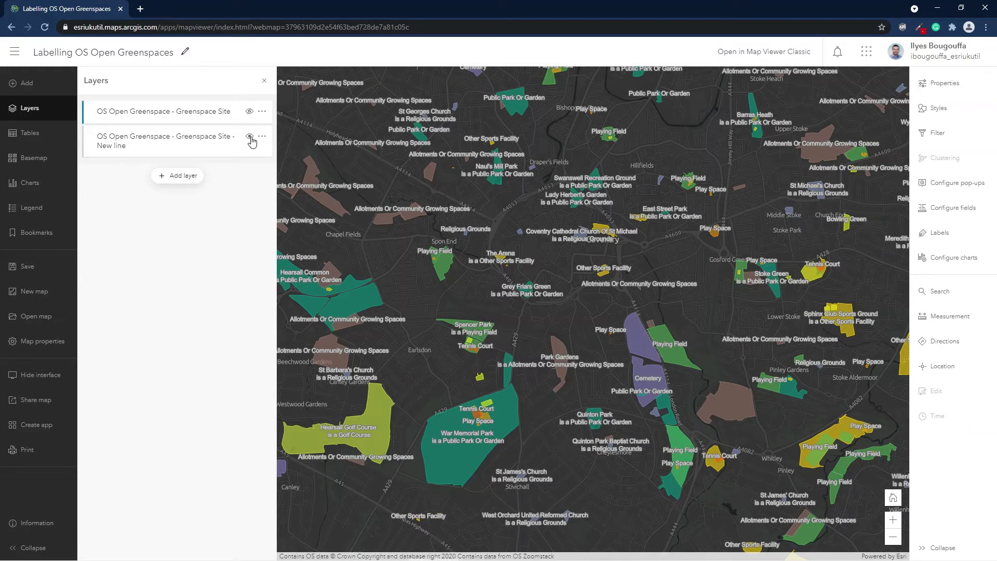
click(252, 141)
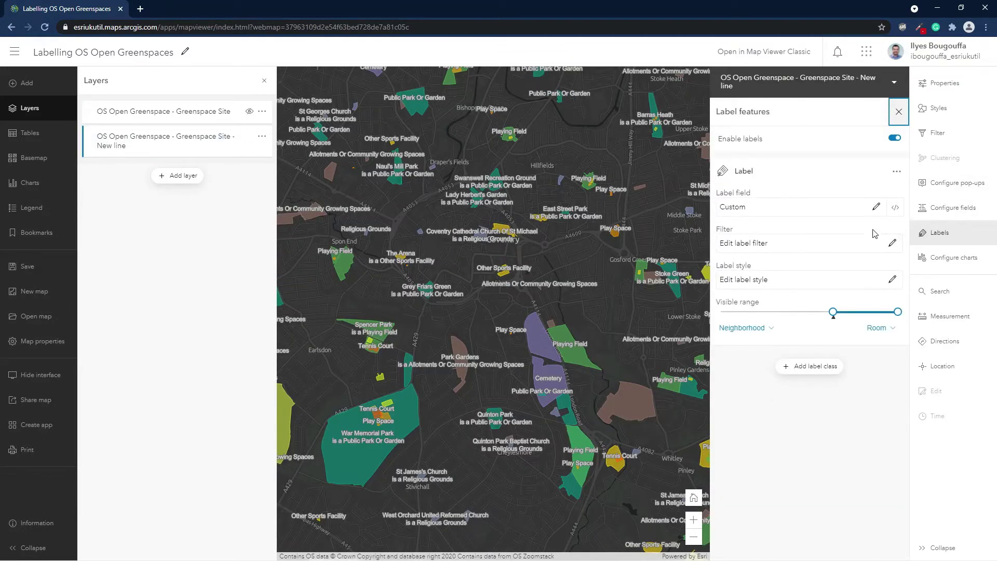
Step: Examine the New line layer's custom label expression and its TextFormatting.NewLine constant, leaving the expression unchanged
click(889, 211)
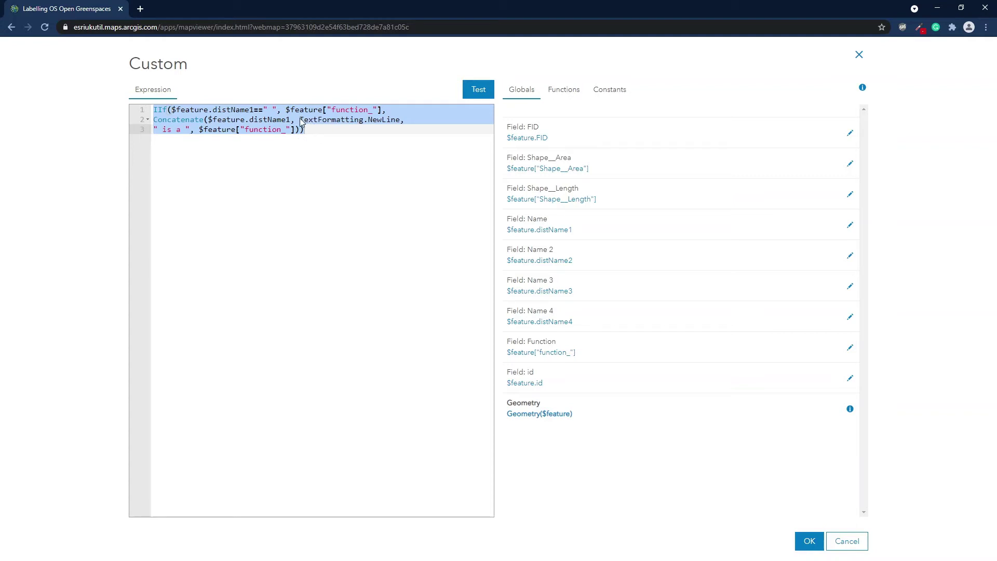
click(605, 93)
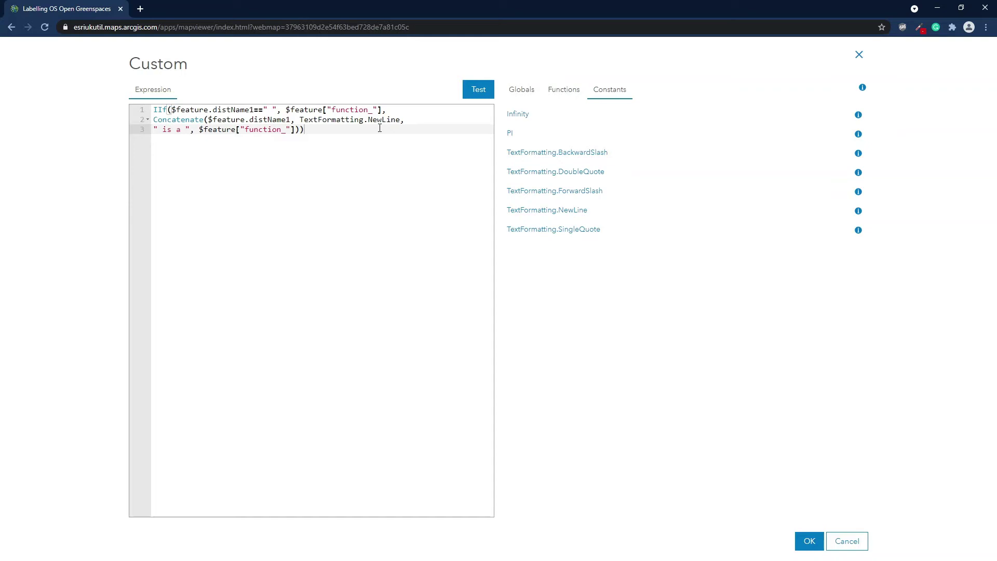
drag(400, 119, 299, 120)
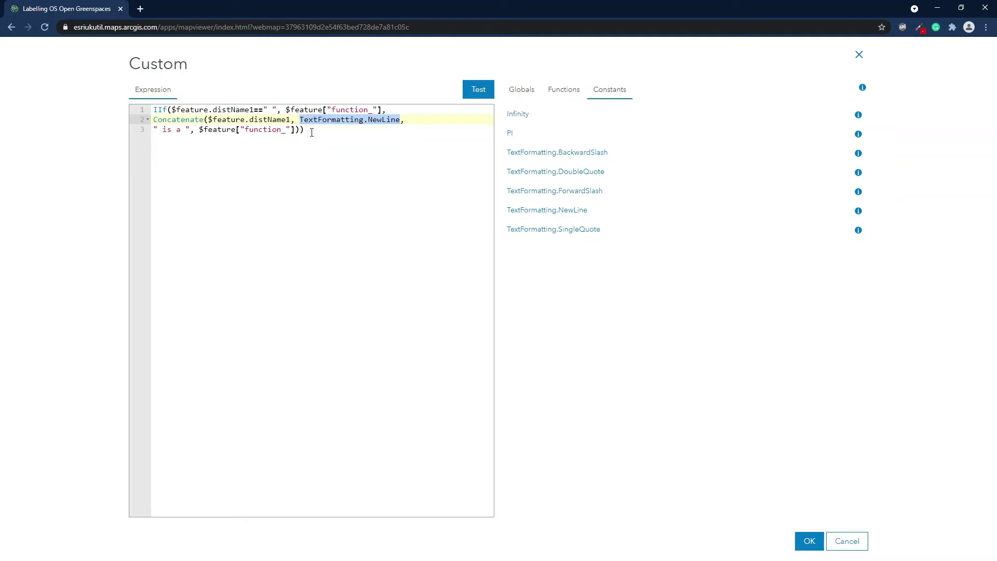
click(854, 545)
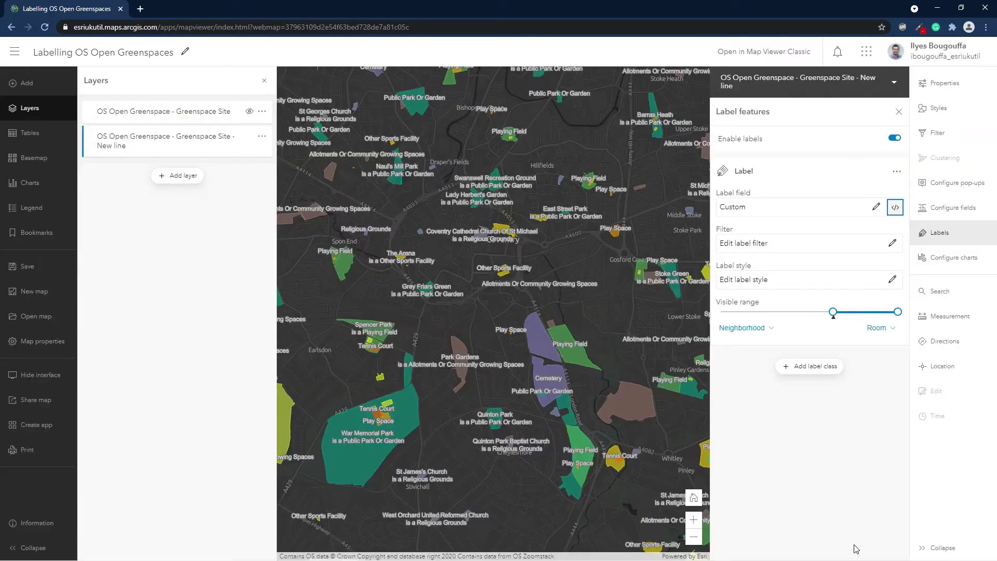
click(942, 234)
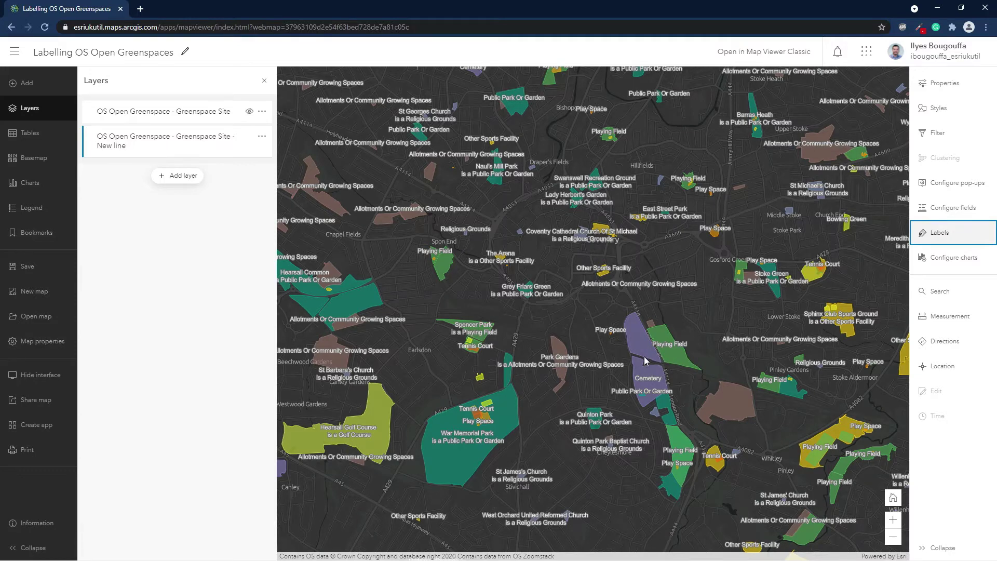
Step: Switch to the PowerPoint slide show, advance to the Pop-ups demo slide, and return to the browser's Converting Weather Temp to Celsius map
key(alt+Tab)
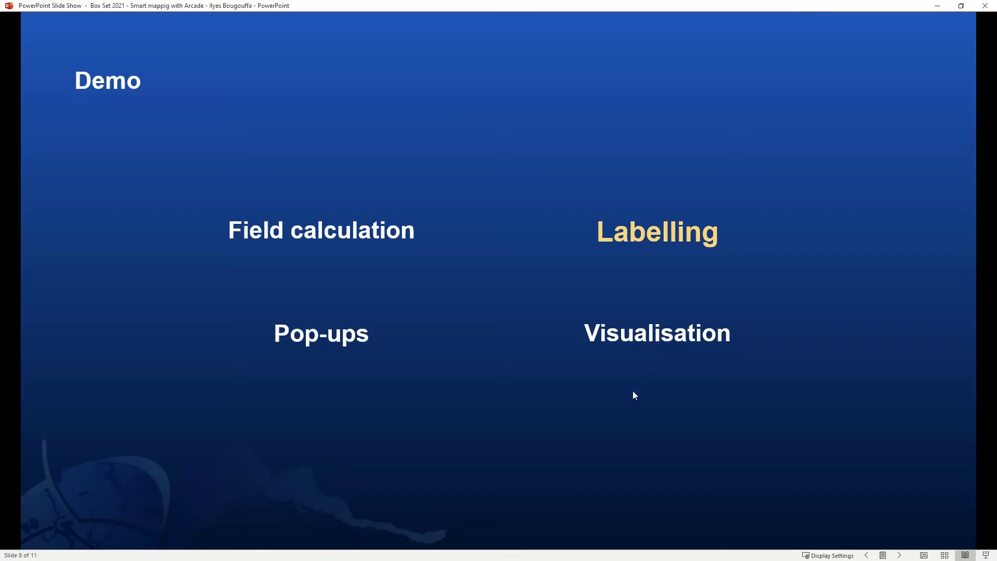
key(Right)
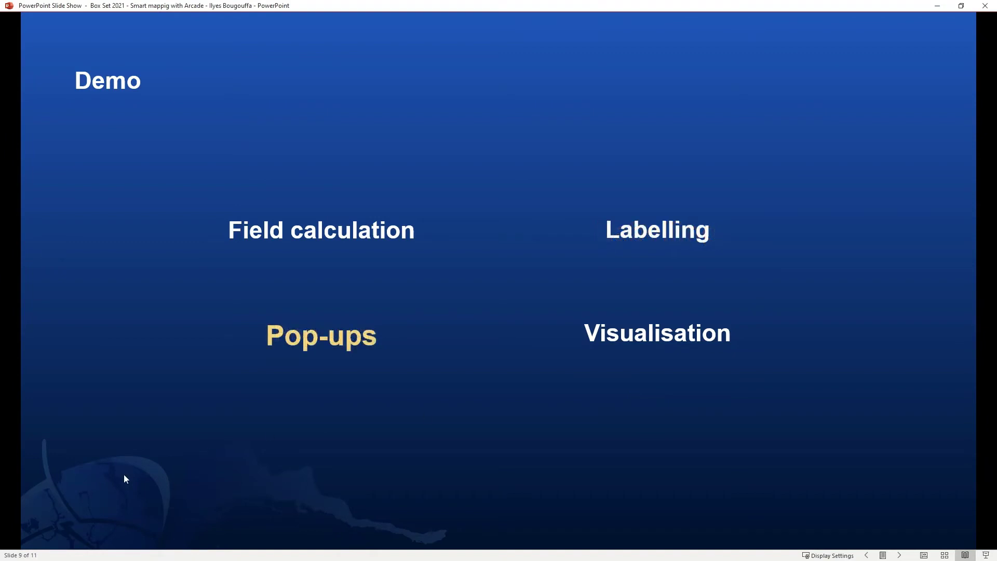
key(alt+Tab)
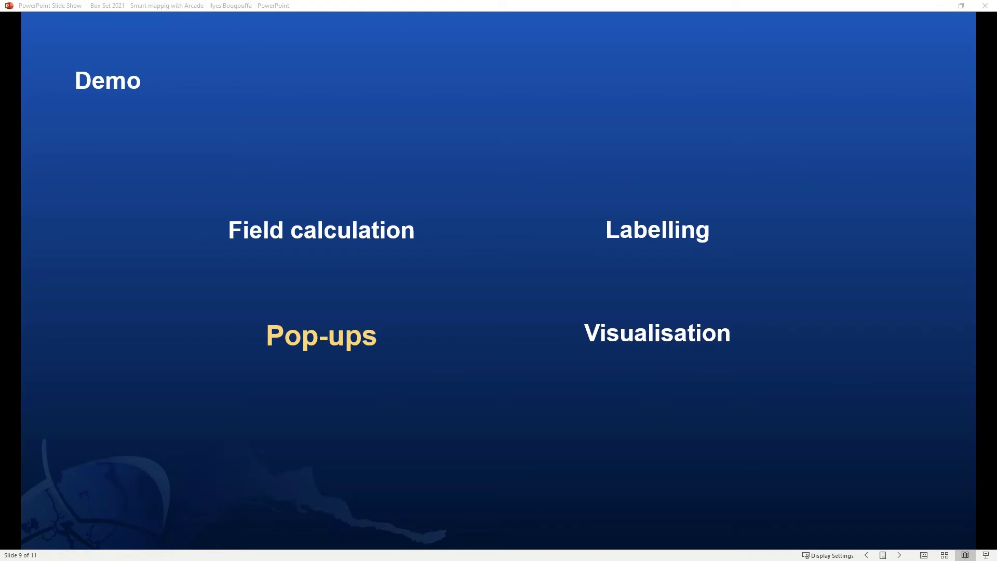
key(alt+Tab)
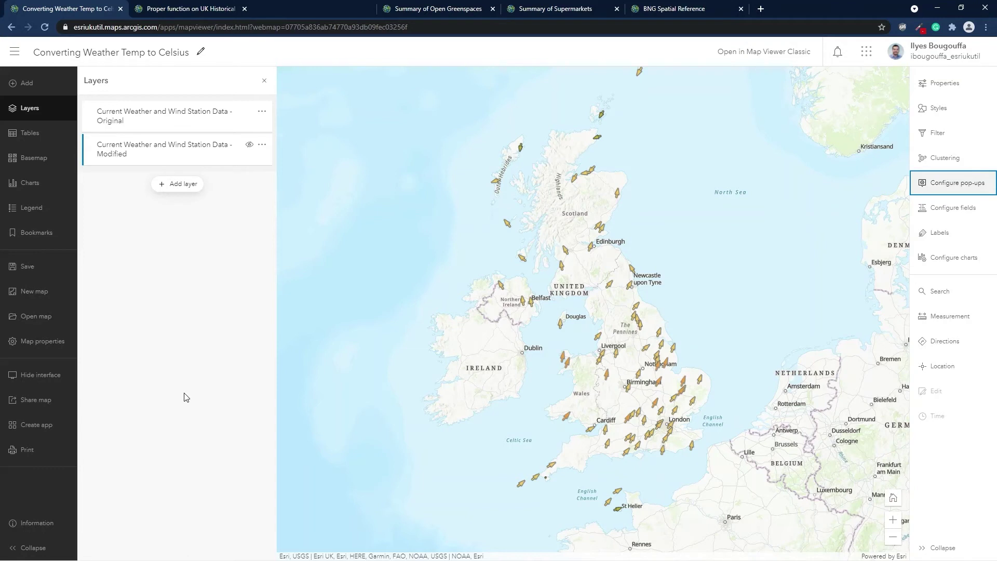
Step: Compare the Manchester Intl station's pop-ups by switching visibility from the Original to the Modified Current Weather and Wind Station Data layer
click(617, 357)
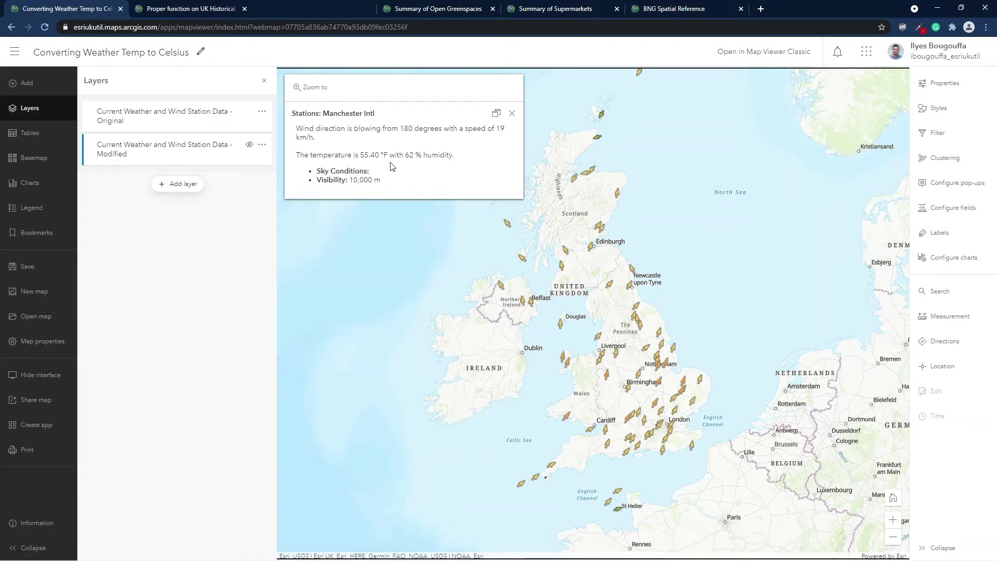
click(249, 111)
click(250, 146)
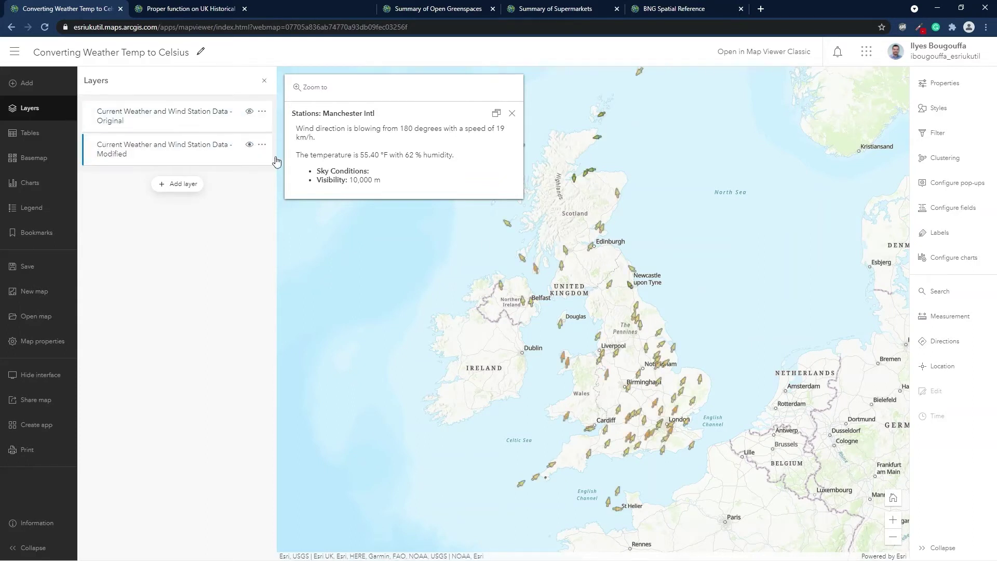
click(617, 356)
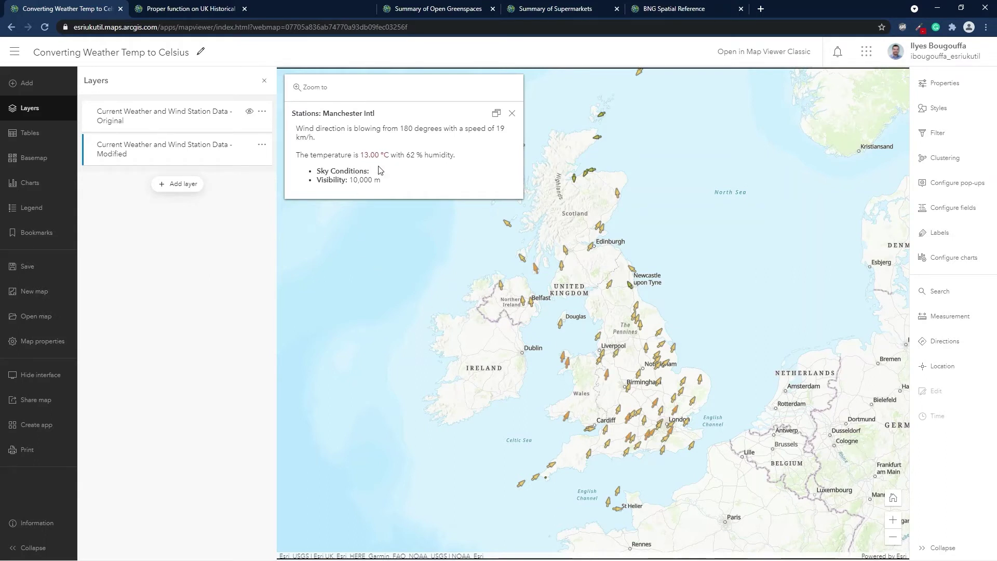
Step: Examine the Convert to Celsius pop-up expression of the Modified weather station layer without changing it
click(942, 185)
click(791, 209)
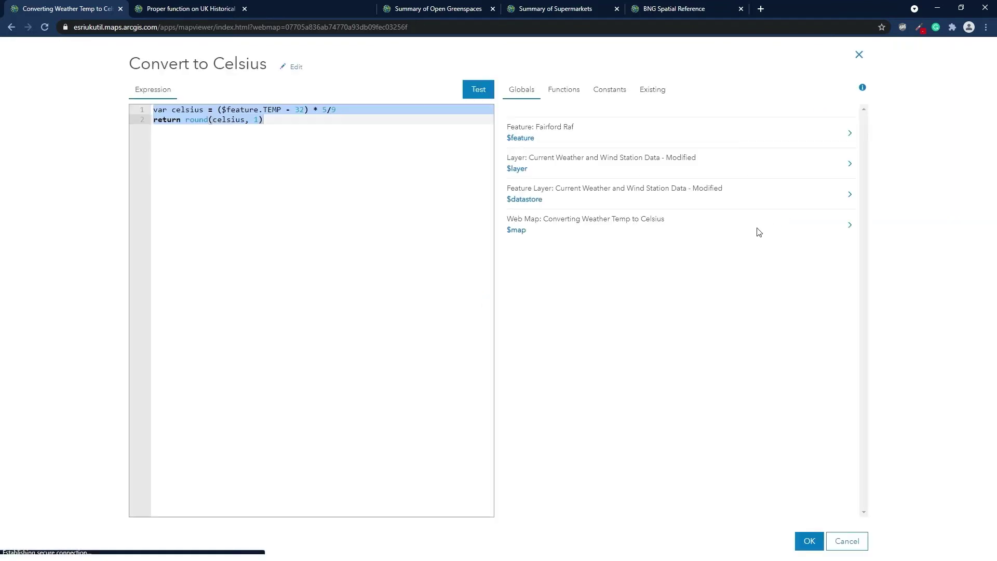
click(276, 129)
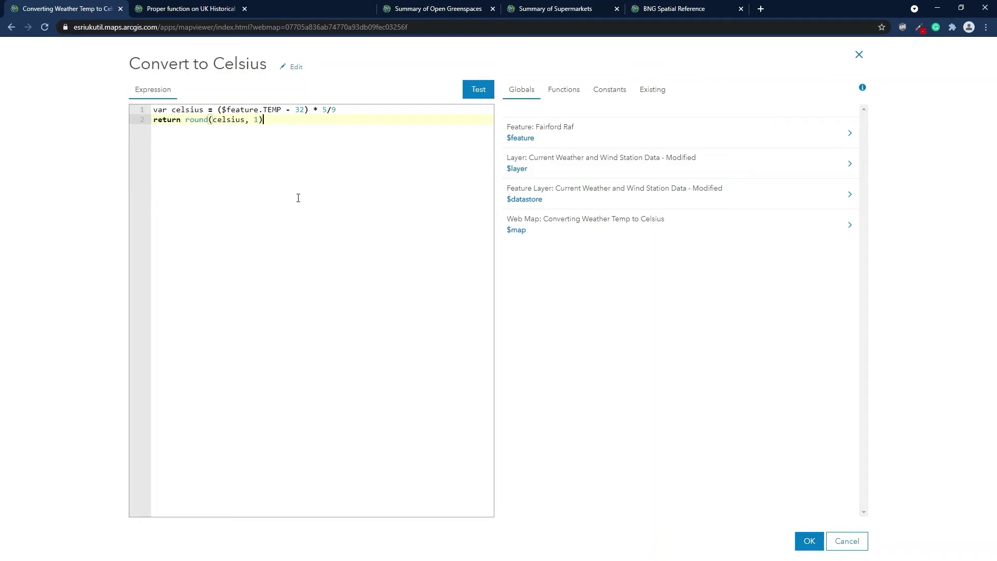
click(846, 541)
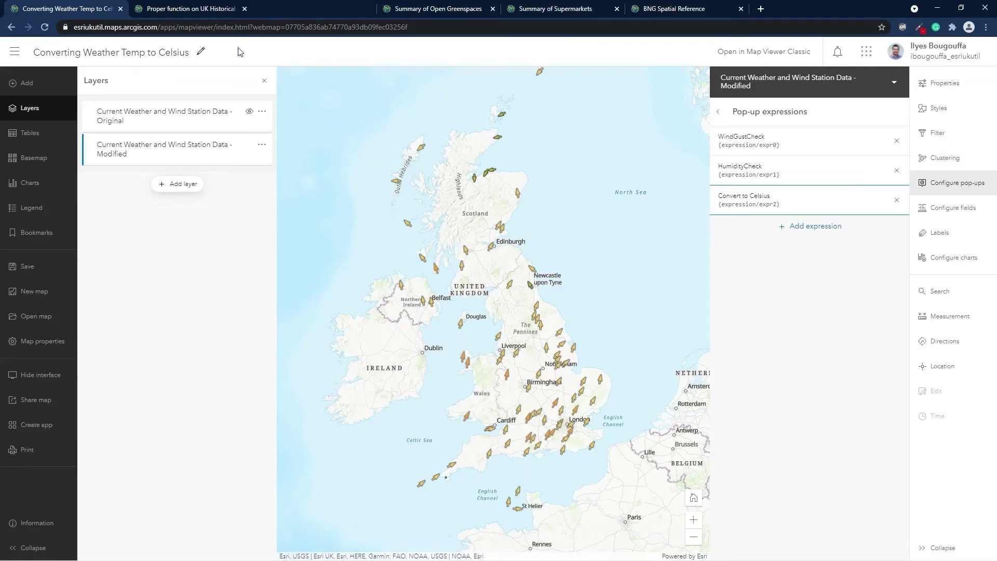
Step: On the UK Historical Earthquakes map, compare the East Anglia earthquake's pop-ups by switching visibility from the original to the Modified layer
click(188, 8)
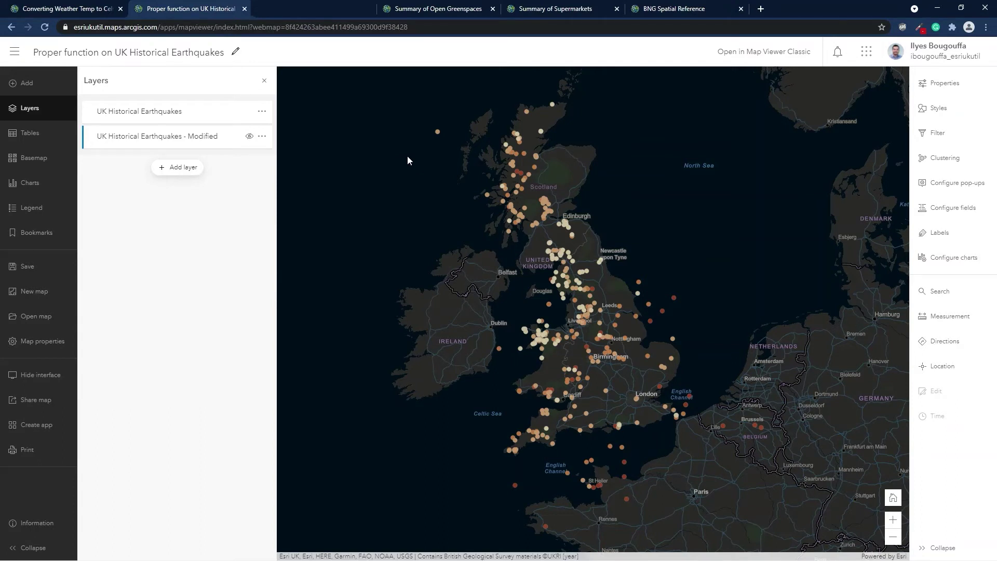
click(649, 355)
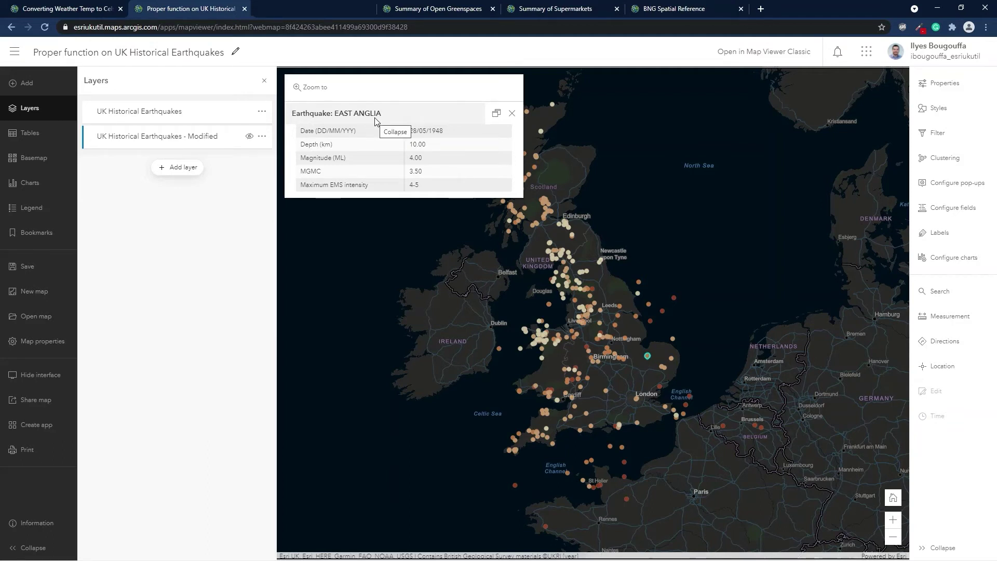
click(249, 113)
click(249, 136)
click(648, 355)
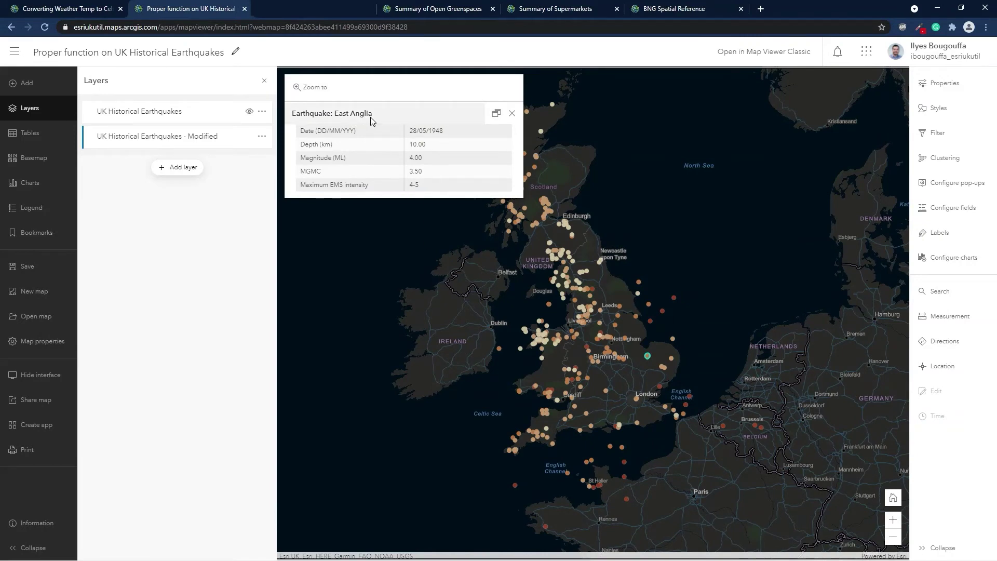
Step: Examine the Proper Locality pop-up expression of the UK Historical Earthquakes - Modified layer without changing it
click(959, 184)
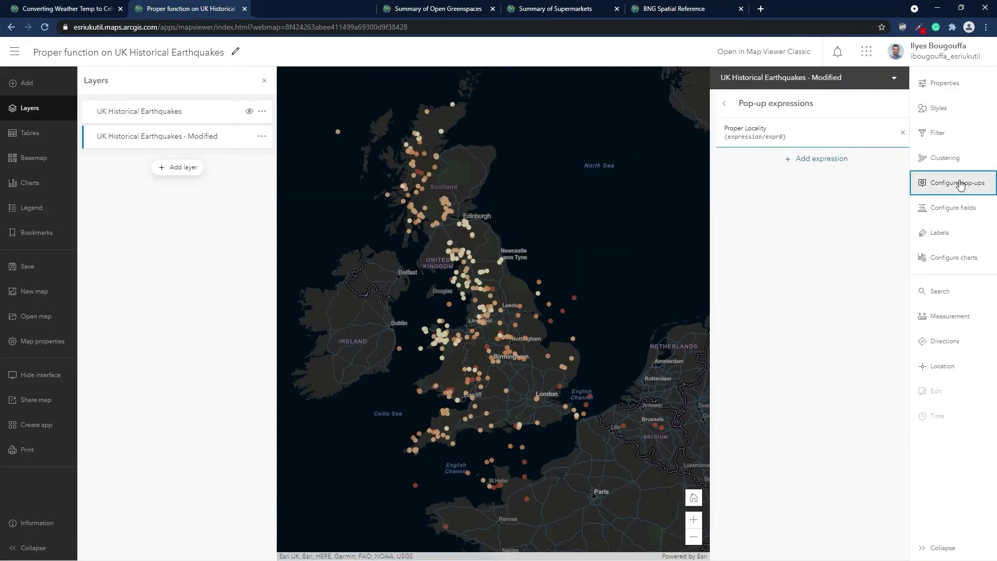
click(811, 136)
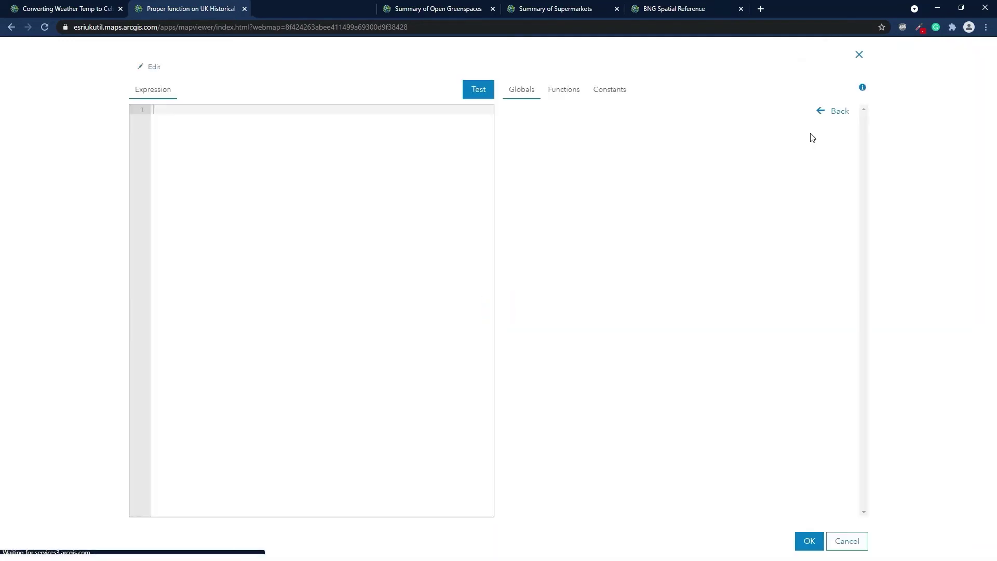
click(375, 157)
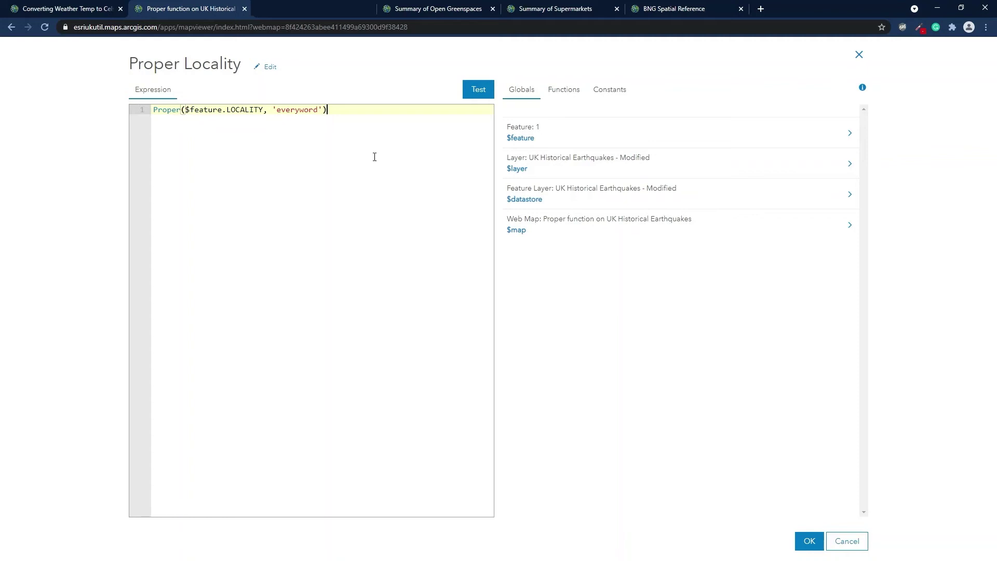
click(847, 541)
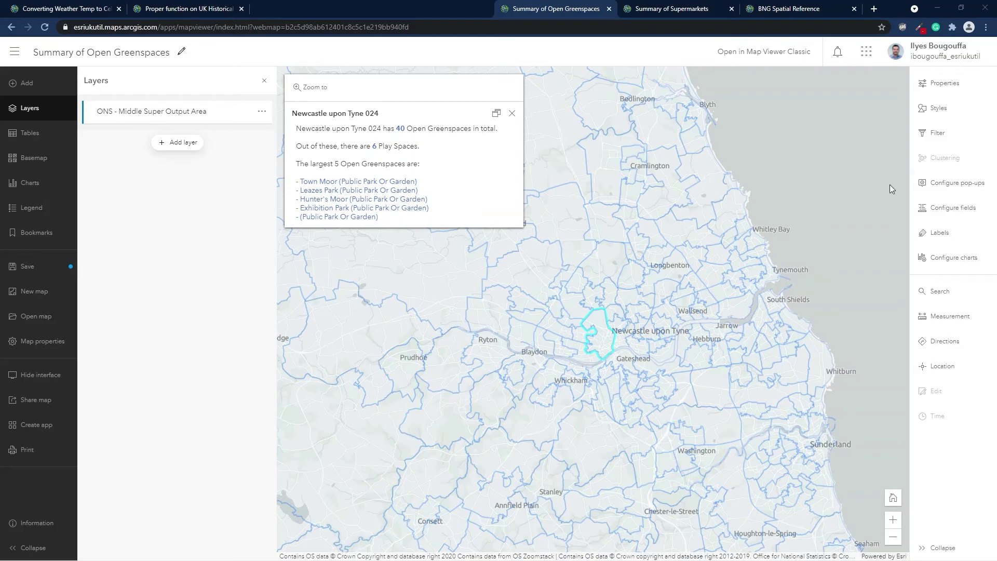
Step: Examine the Count of Open Greenspaces and Count of Play Spaces pop-up expressions of the ONS - Middle Super Output Area layer
click(947, 185)
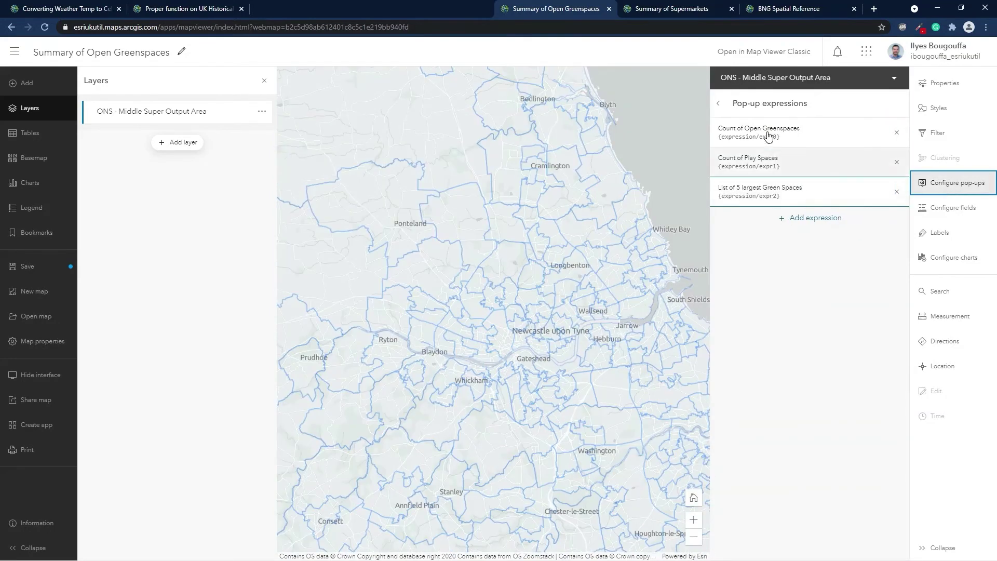
click(768, 136)
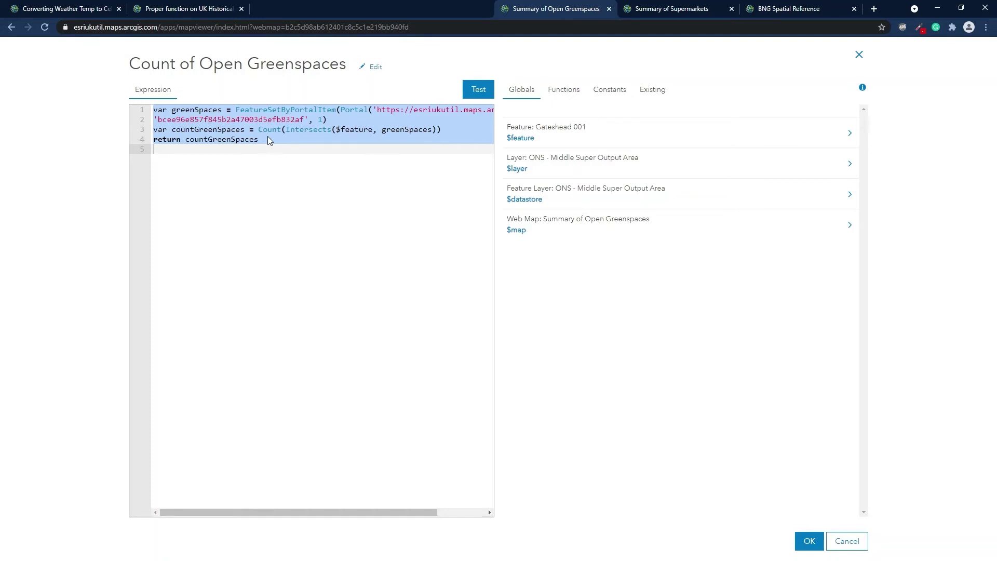
click(846, 540)
click(762, 170)
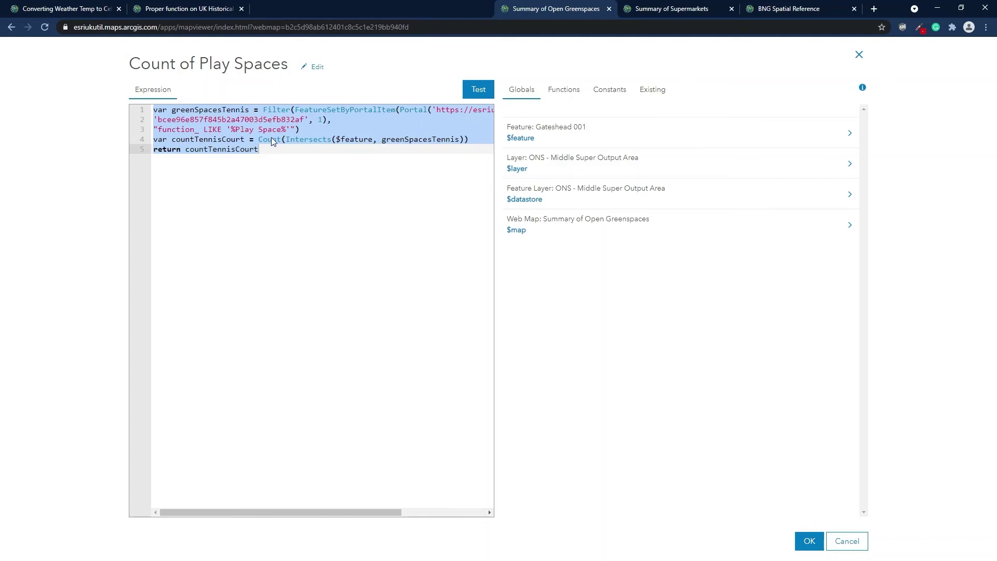
click(844, 541)
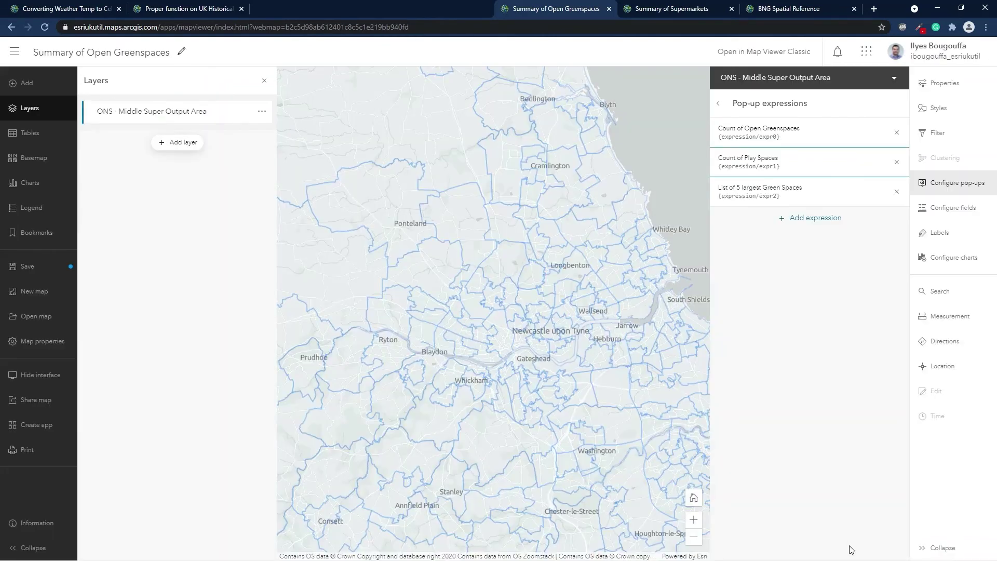
Step: Examine the List of 5 largest Green Spaces pop-up expression of the ONS - Middle Super Output Area layer
click(770, 196)
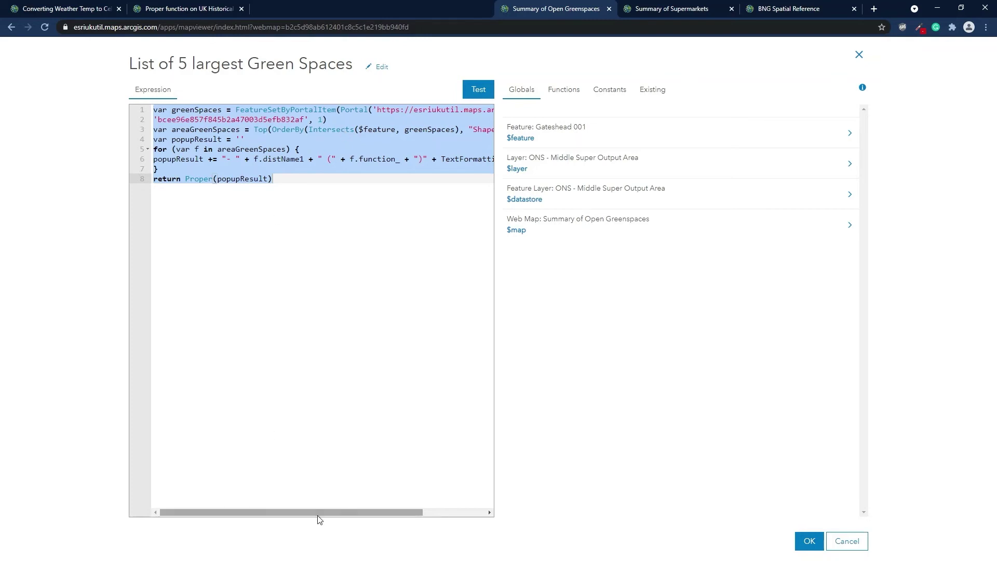
drag(318, 514, 278, 516)
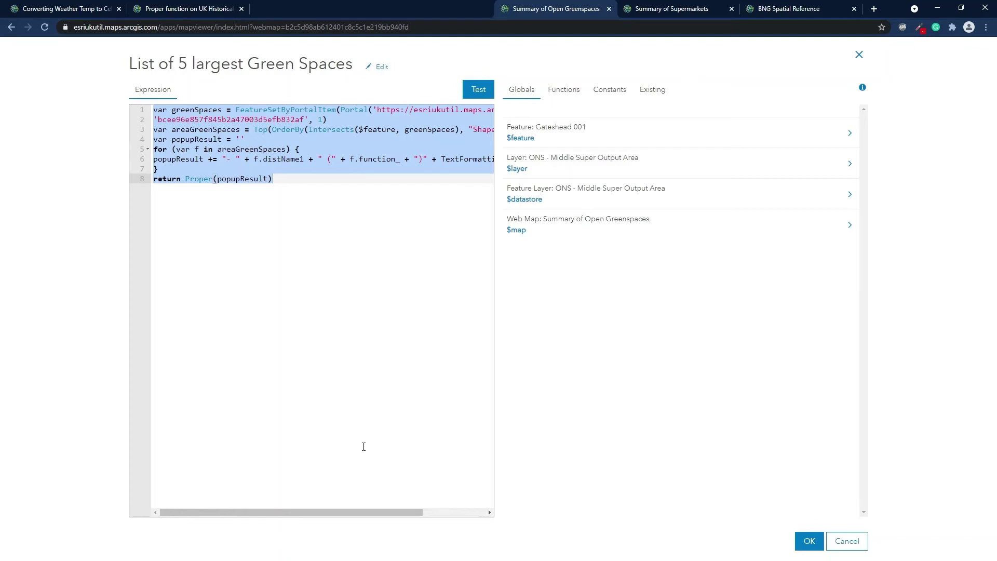
click(854, 540)
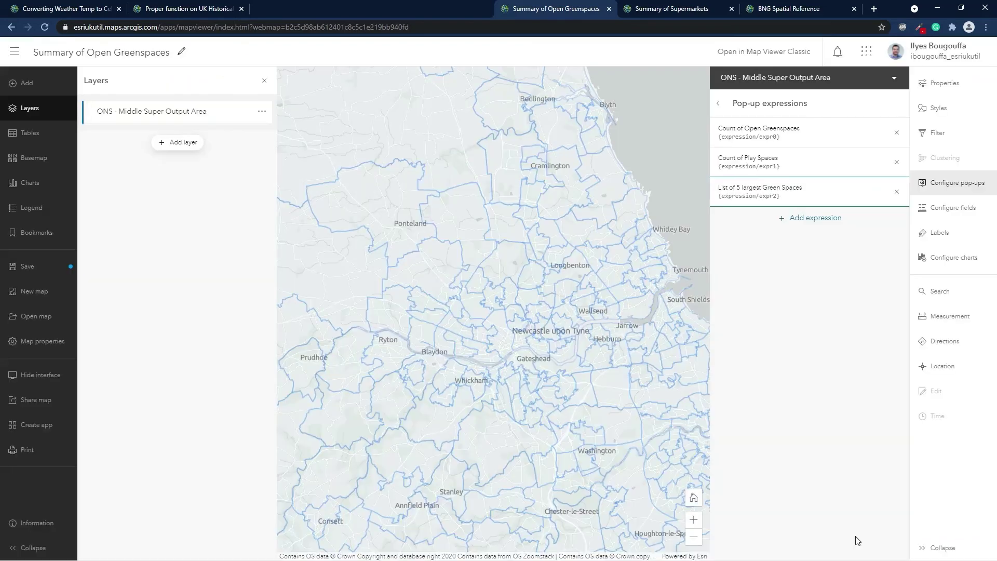
Step: Switch to the Summary of Supermarkets map and examine the Summary of Supermarkets pop-up expression of the Wards Boundaries layer
click(668, 9)
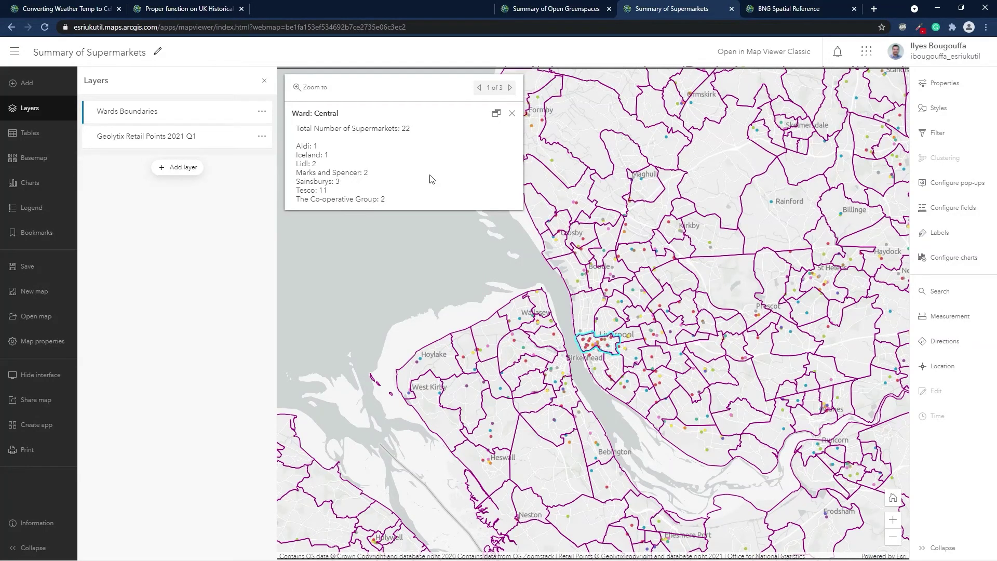
click(964, 185)
click(792, 133)
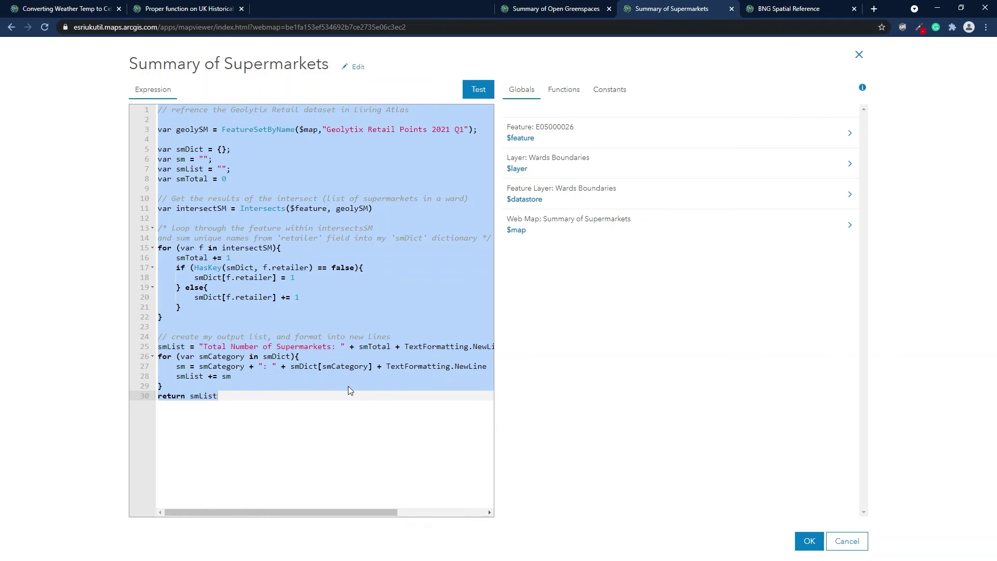
click(852, 542)
Step: Switch to the BNG Spatial Reference map and examine the BNG Grid Reference pop-up expression of the Lifejacket Survey Locations layer without changing it
click(798, 10)
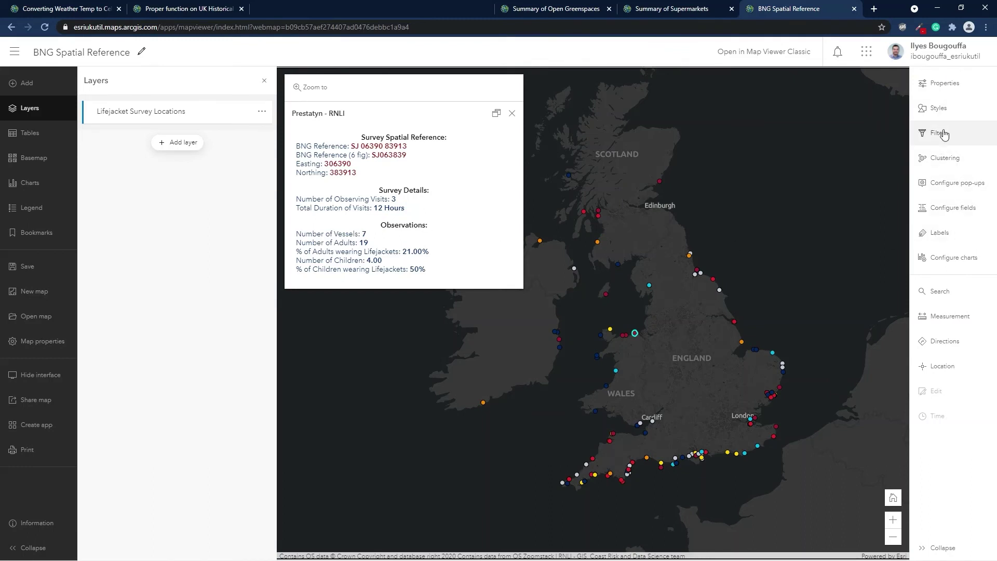
click(948, 184)
click(790, 165)
key(F5)
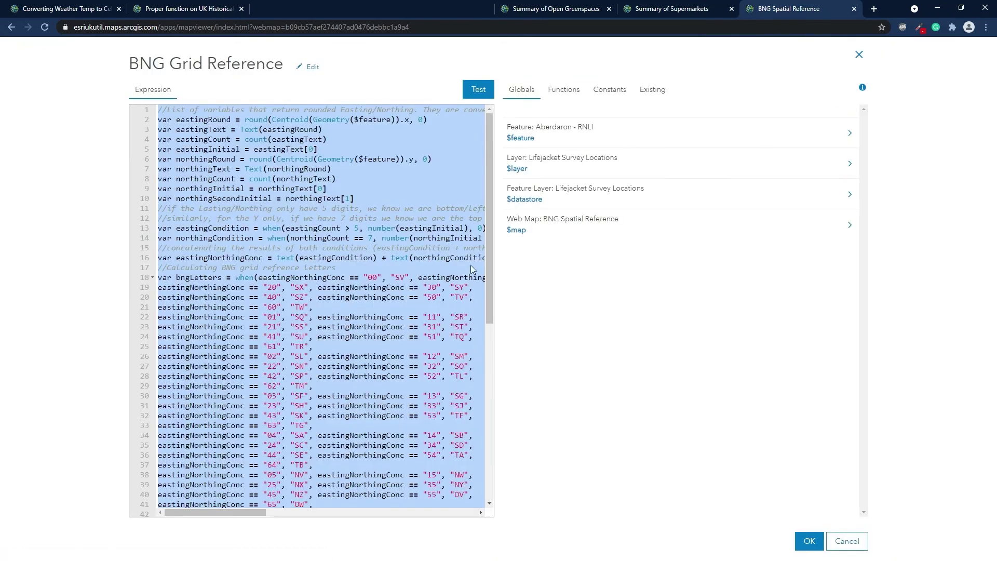
drag(492, 242, 498, 274)
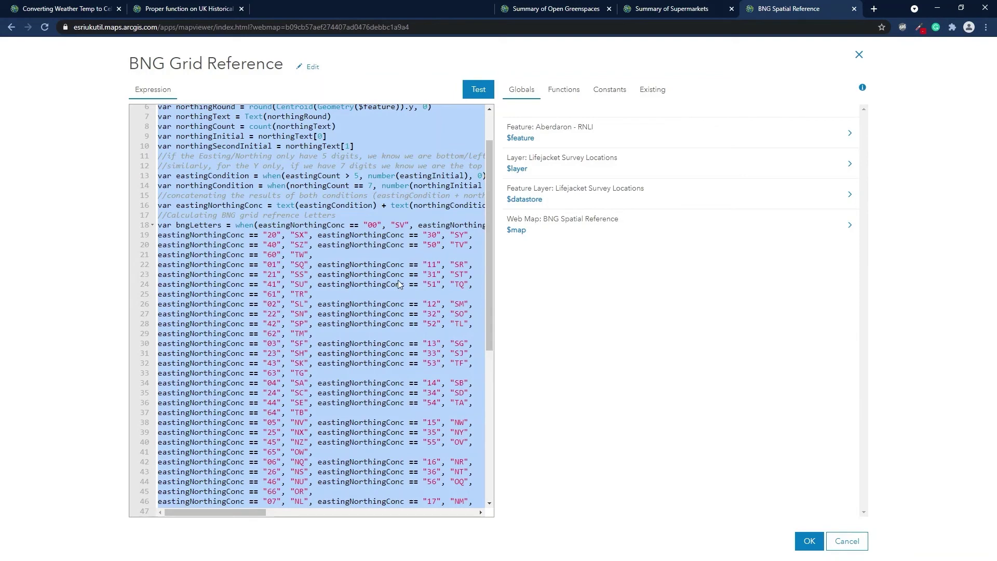
scroll(394, 314, down, 6)
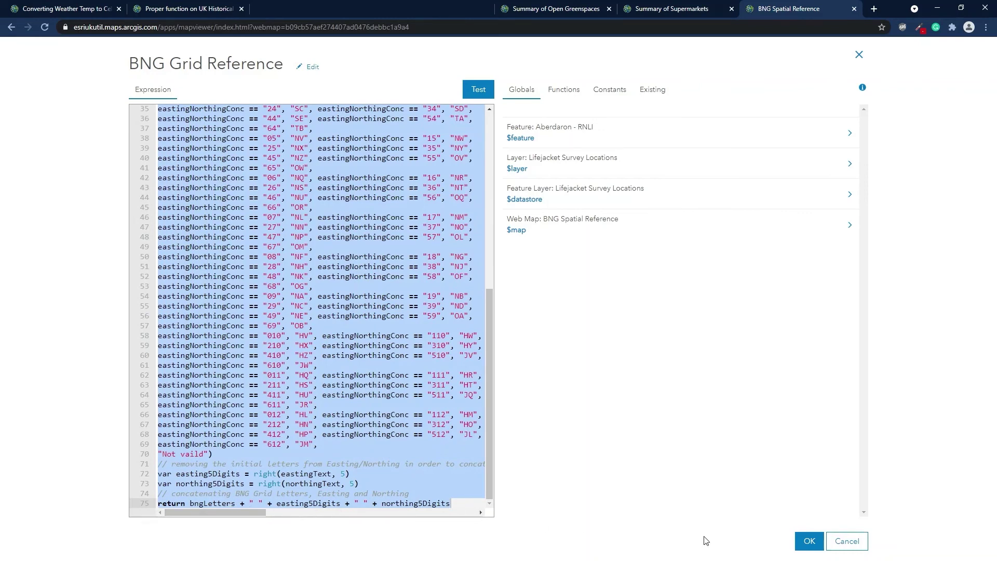
click(862, 546)
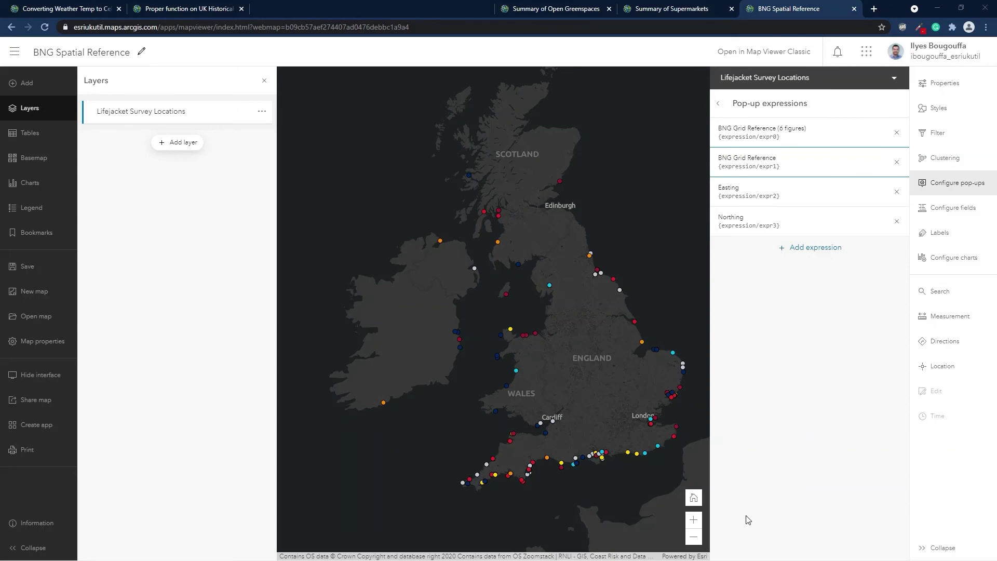
Step: Switch to the PowerPoint slide show and advance to the Demo slide highlighting Visualisation
key(alt+Tab)
key(Right)
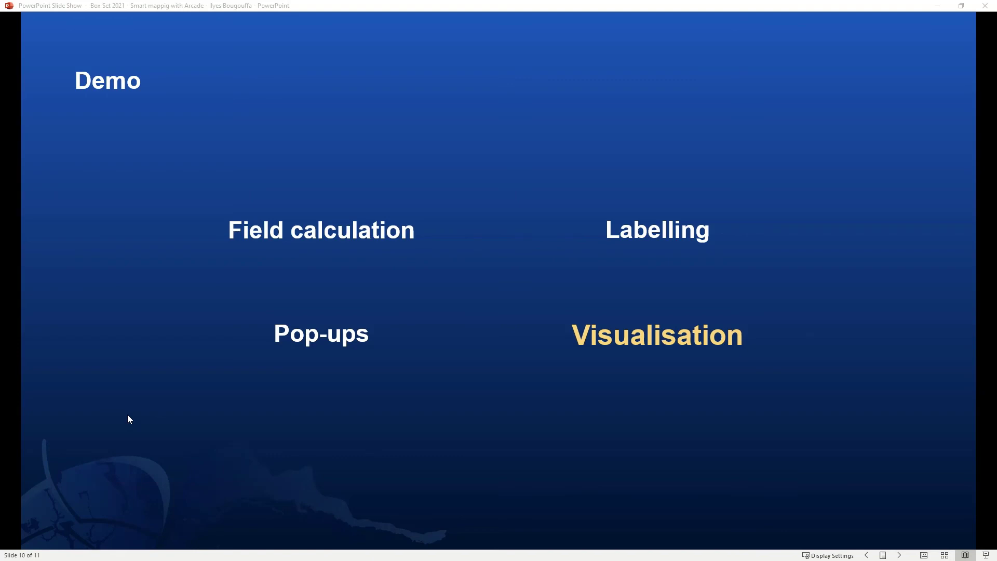
Step: Switch to the Tropical Storms Symbology map and examine the Classify by Wind Speed style expression of the Recent Tropical Storm Positions layer
key(alt+Tab)
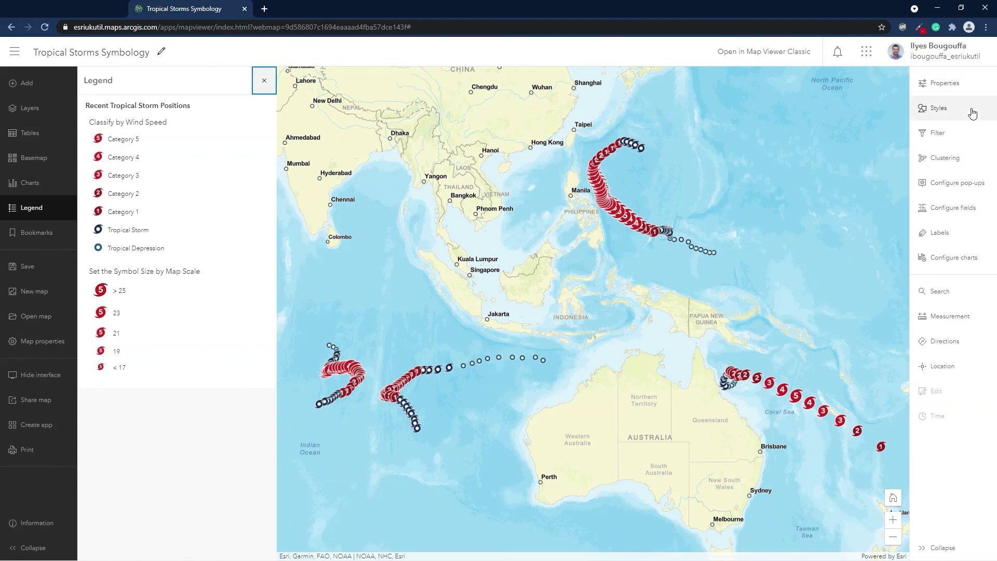
click(950, 115)
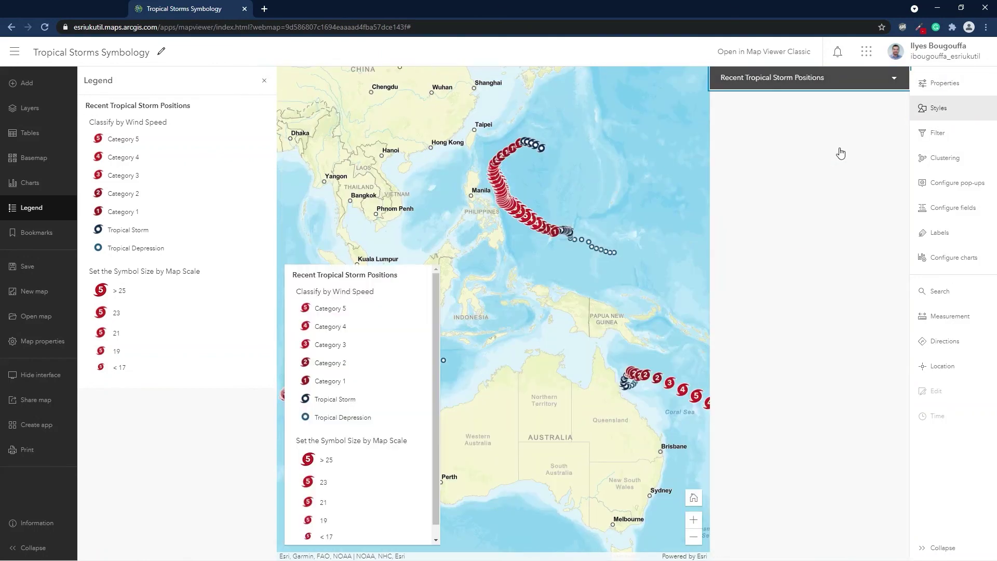
click(773, 164)
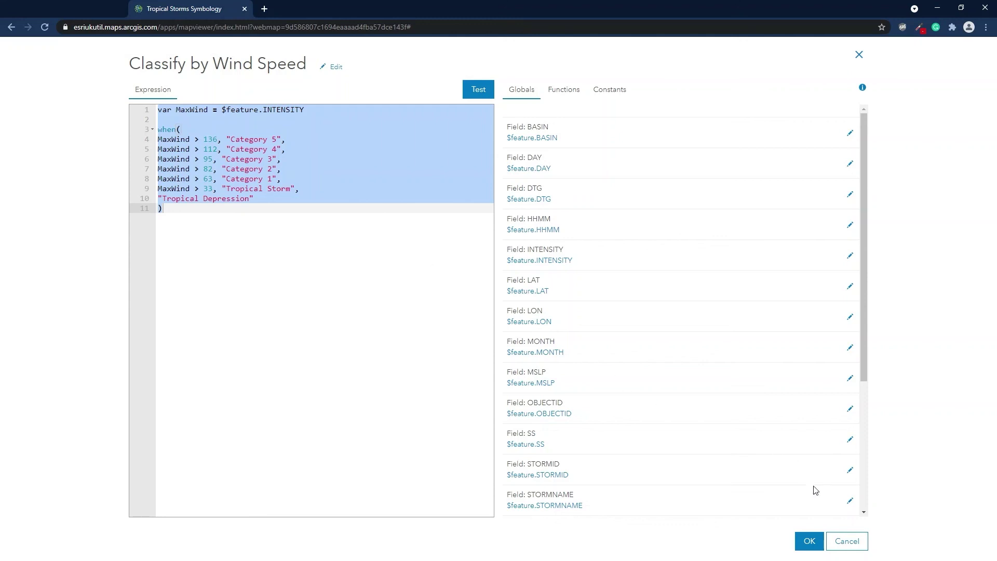
click(844, 540)
Step: Examine the Set the Symbol Size by Map Scale expression and its available globals, including $view.scale, and leave the layer's styling unchanged
click(768, 186)
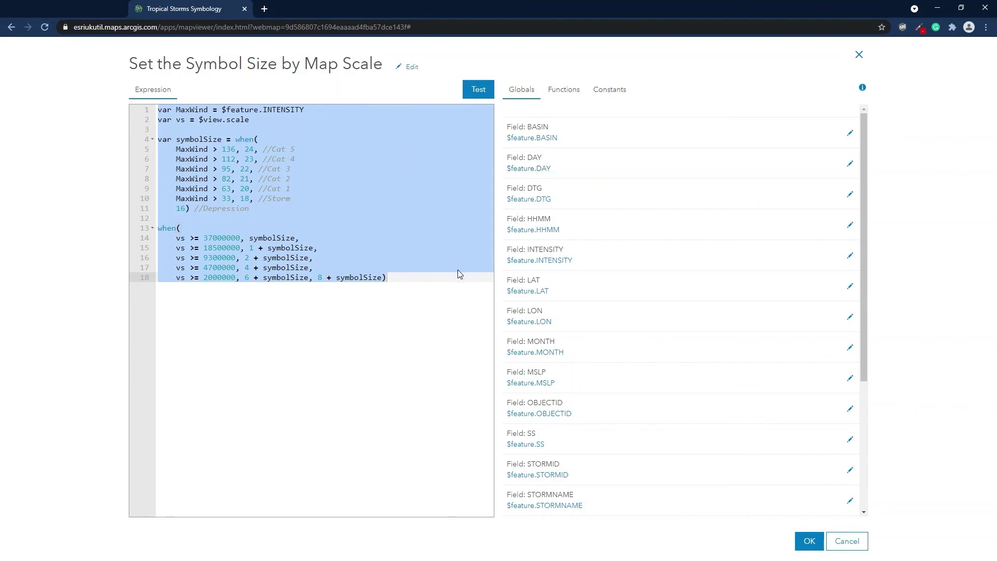
scroll(654, 323, down, 4)
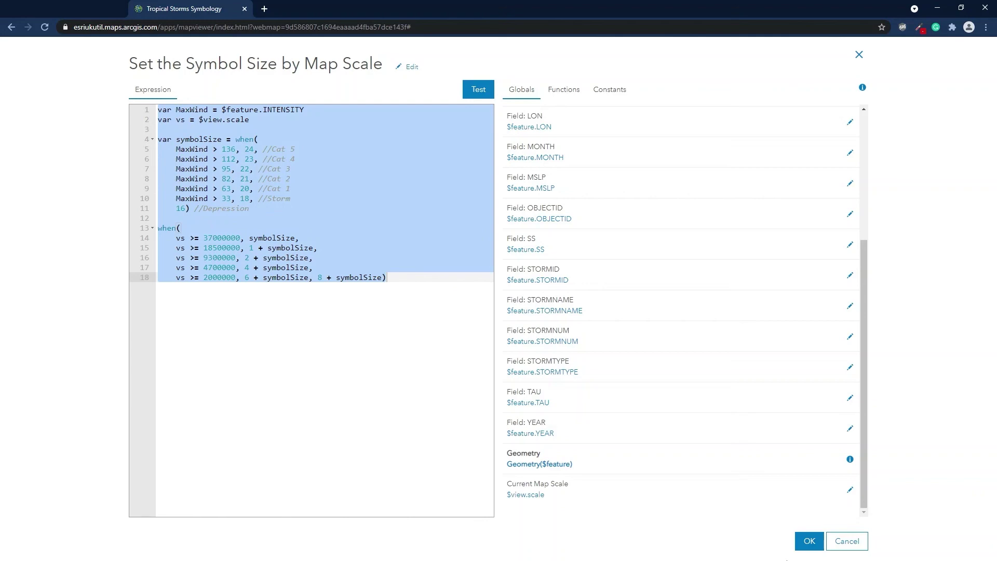
click(852, 541)
click(854, 542)
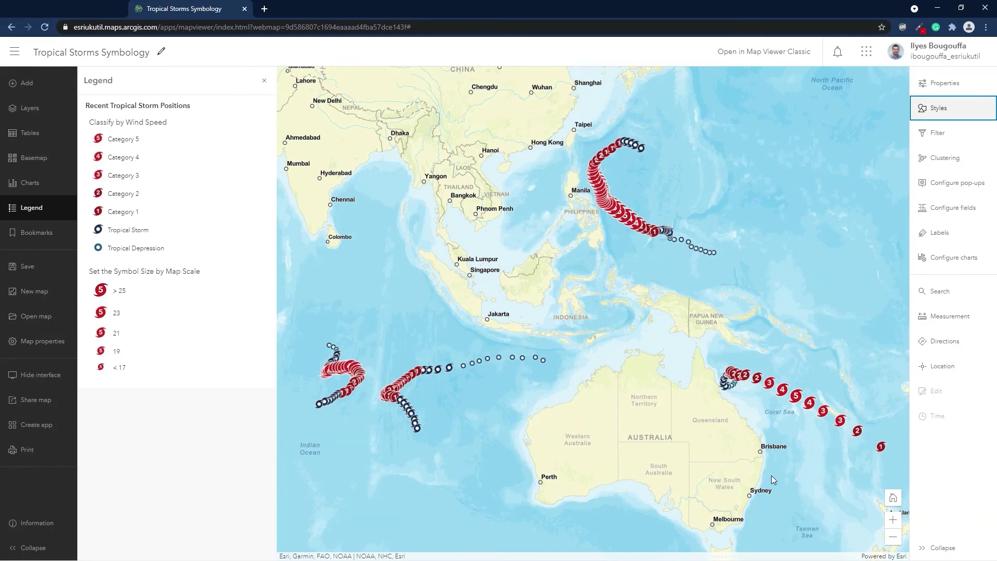
Step: Compare the storm symbol sizes at closer and wider map scales around the Coral Sea track
scroll(818, 419, up, 2)
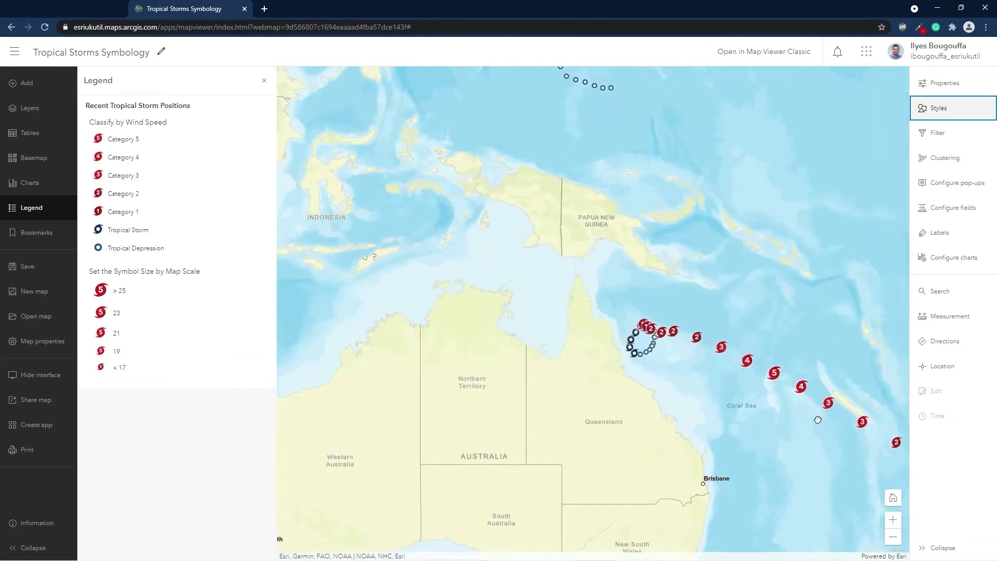
scroll(792, 405, up, 2)
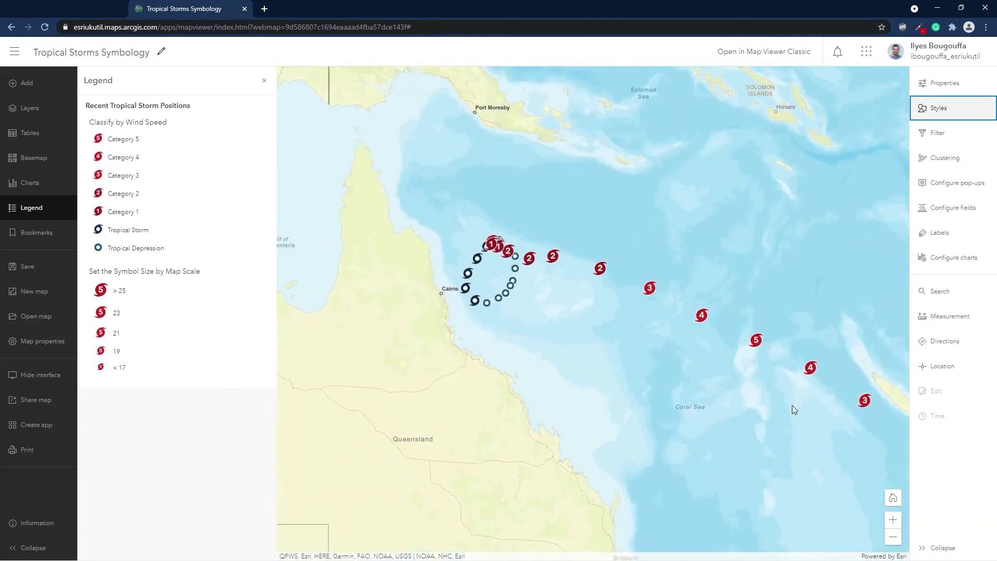
scroll(783, 391, down, 2)
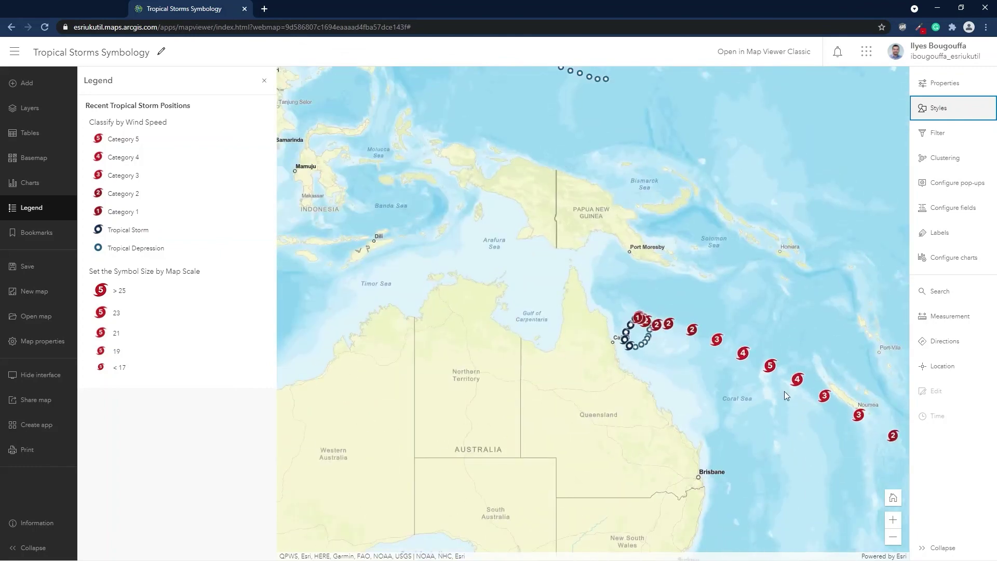
scroll(776, 391, down, 2)
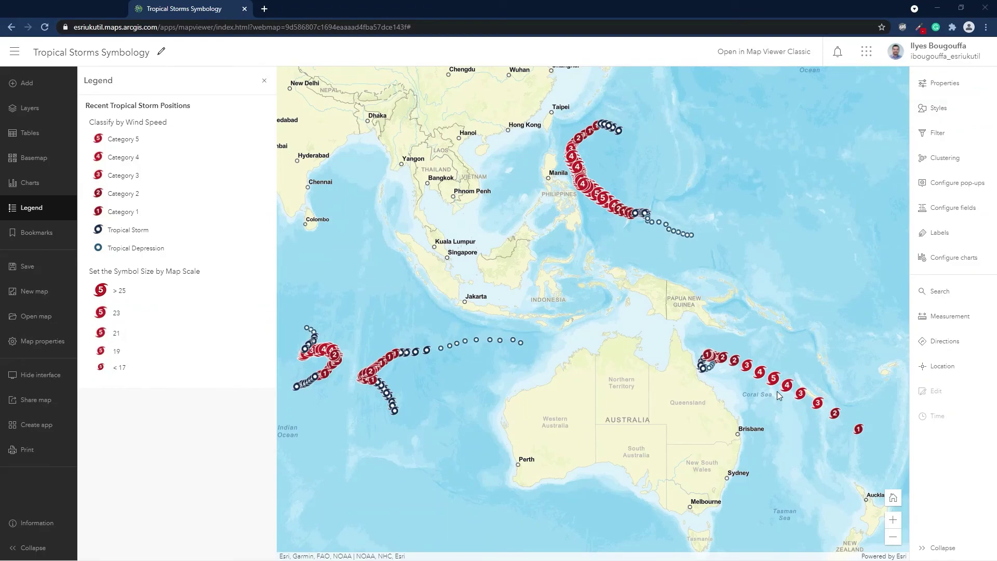
Step: Return to the PowerPoint slide show and advance to the closing Esri UK slide
key(alt+Tab)
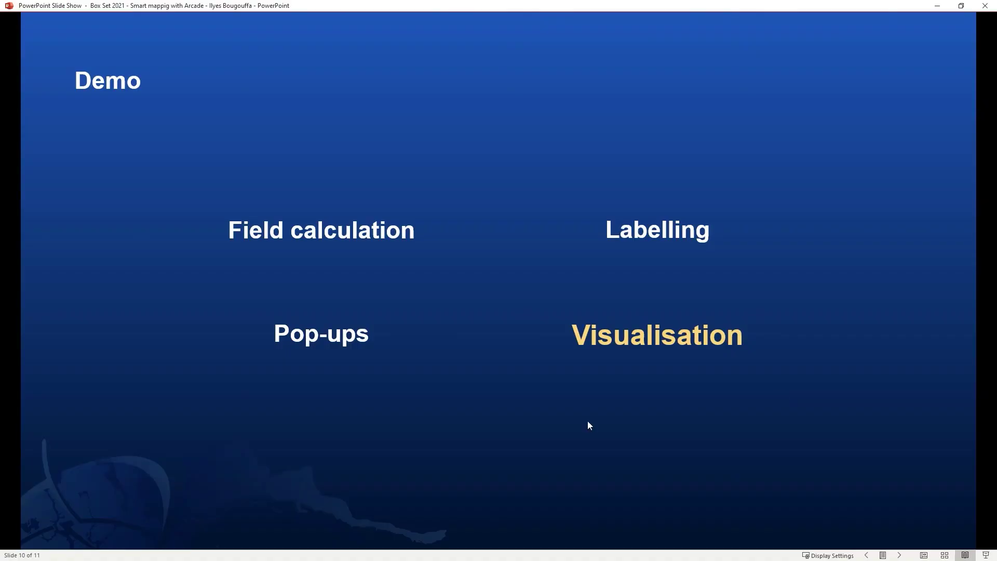
key(Right)
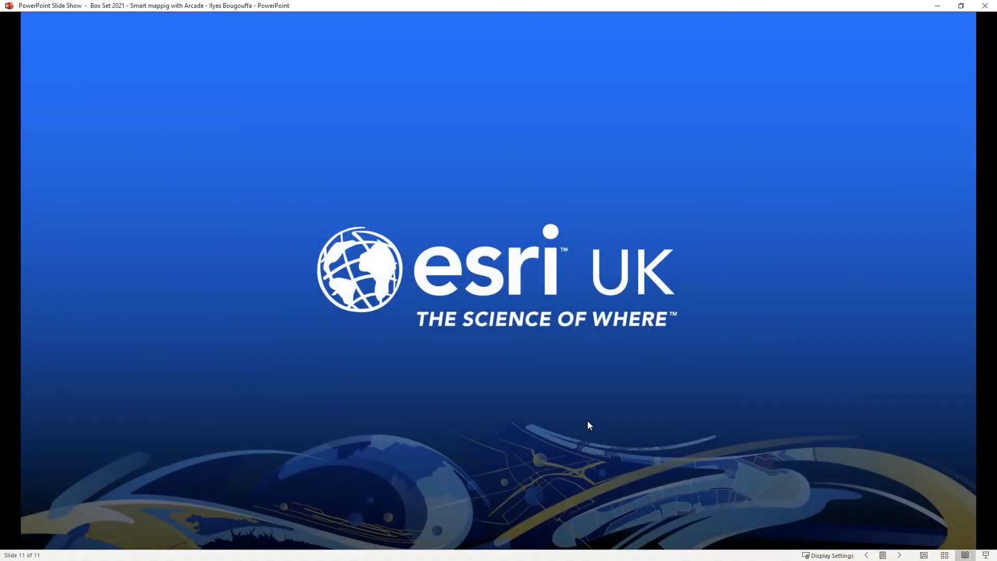